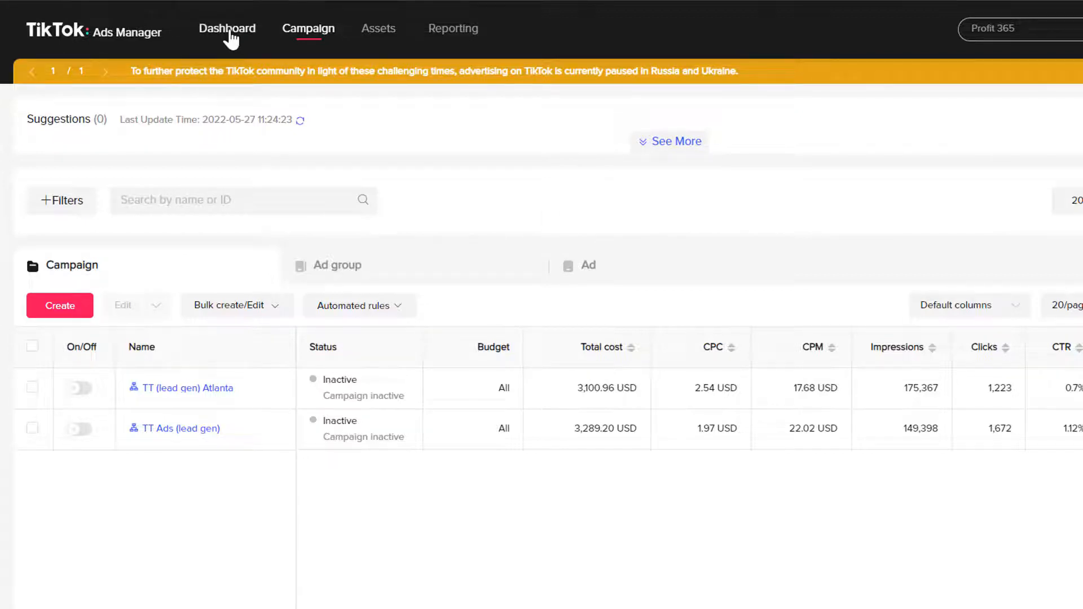
- View the account dashboard and return to the campaign list to look over its performance figures
click(228, 29)
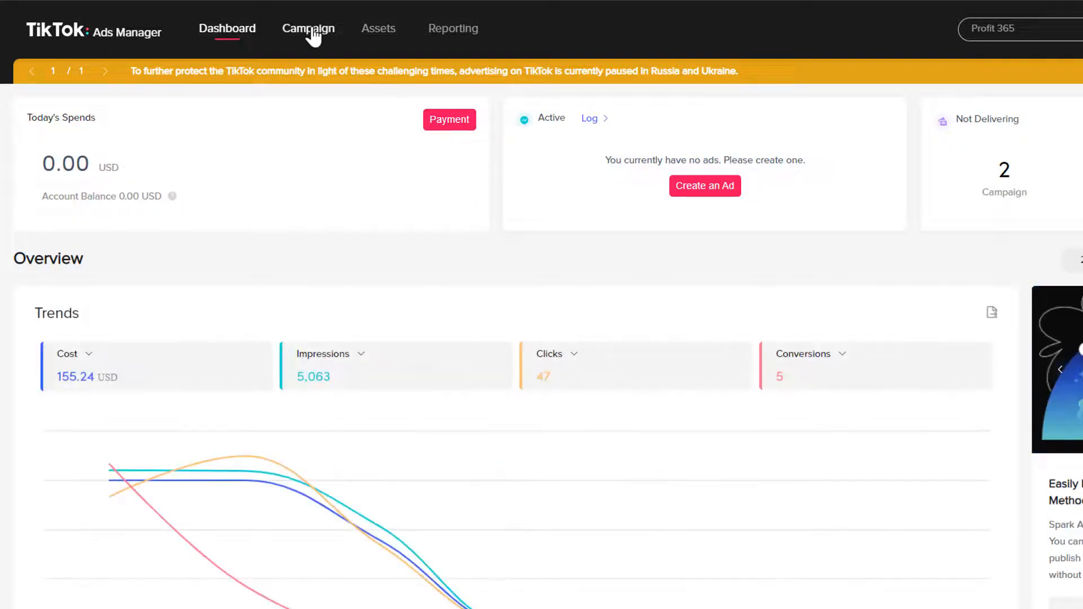
click(311, 31)
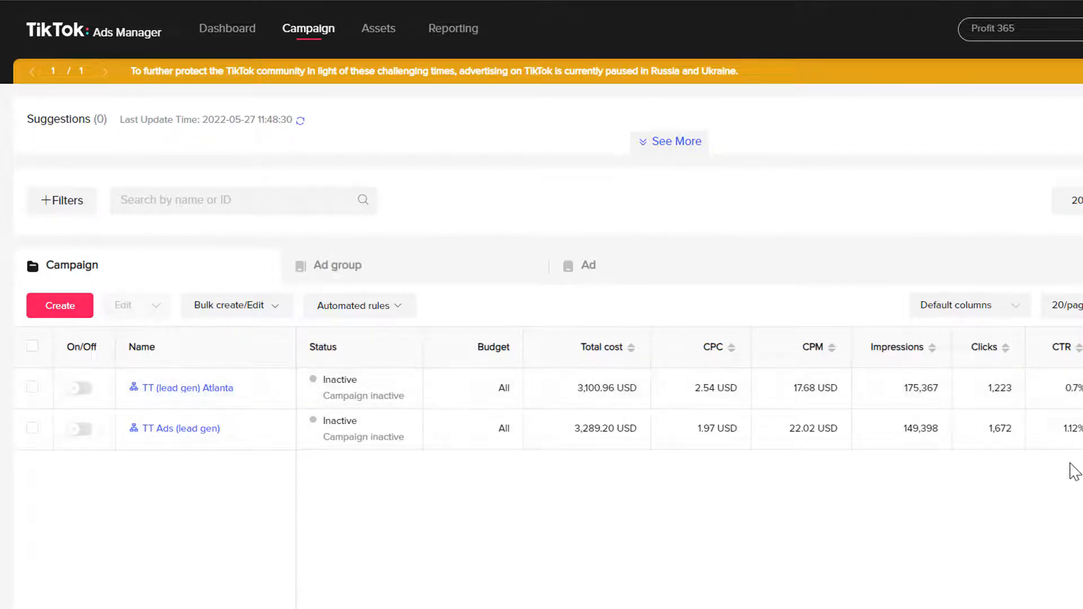
scroll(1043, 428, right, 3)
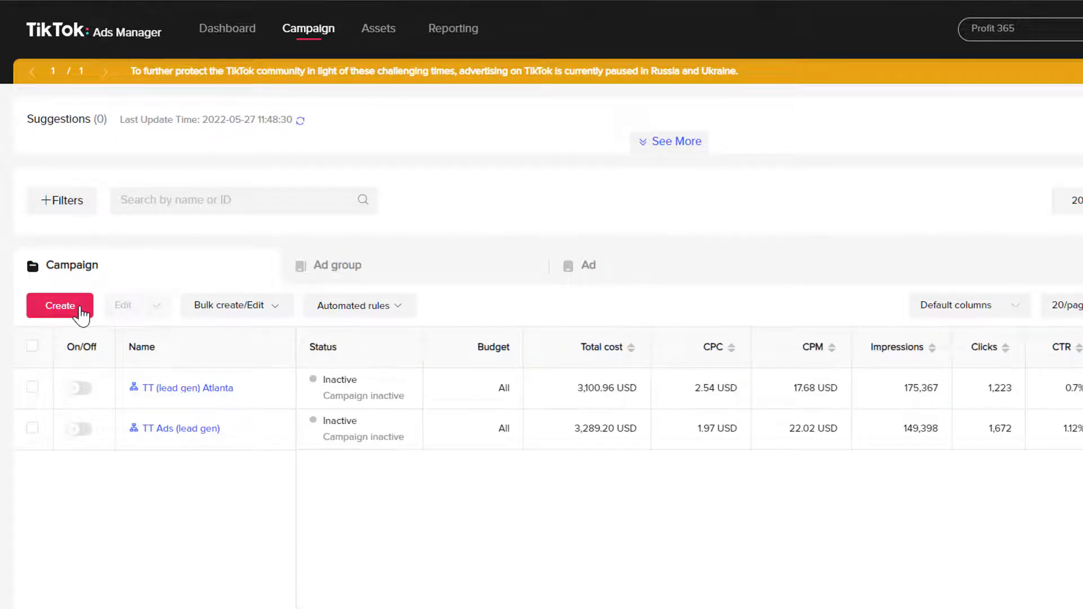
- Create a new campaign with the Lead generation objective and continue to its ad group with the default campaign settings
click(60, 305)
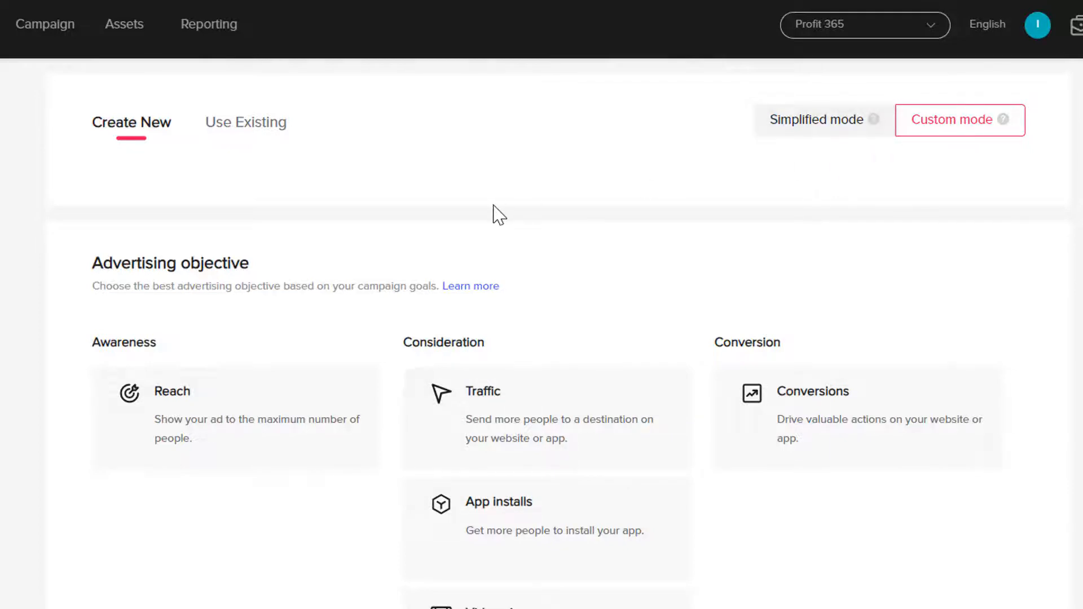
scroll(674, 332, down, 3)
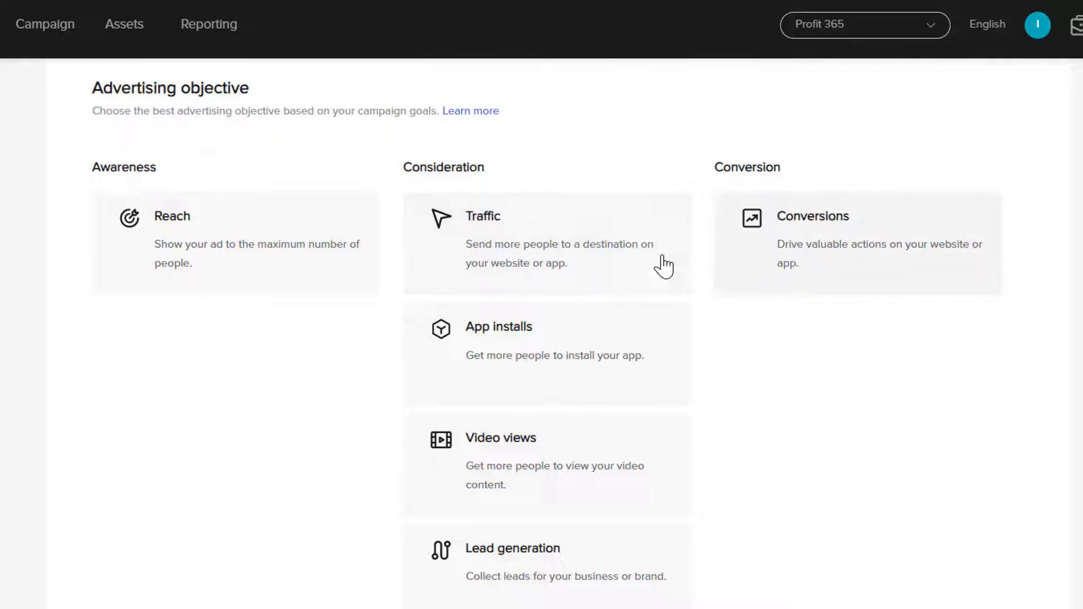
scroll(553, 457, down, 1)
scroll(555, 461, down, 2)
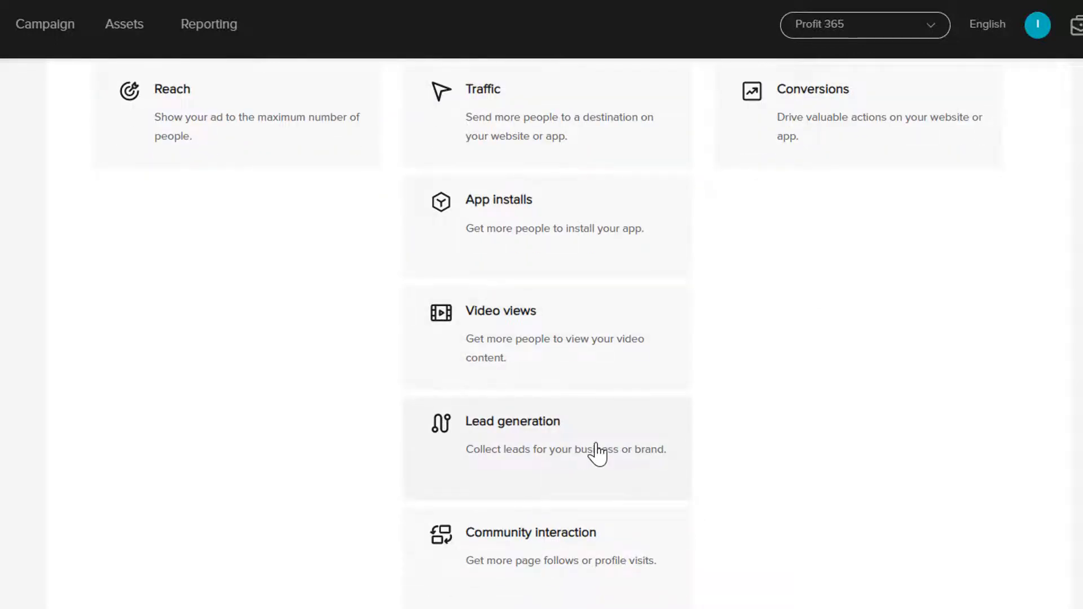
scroll(764, 464, up, 1)
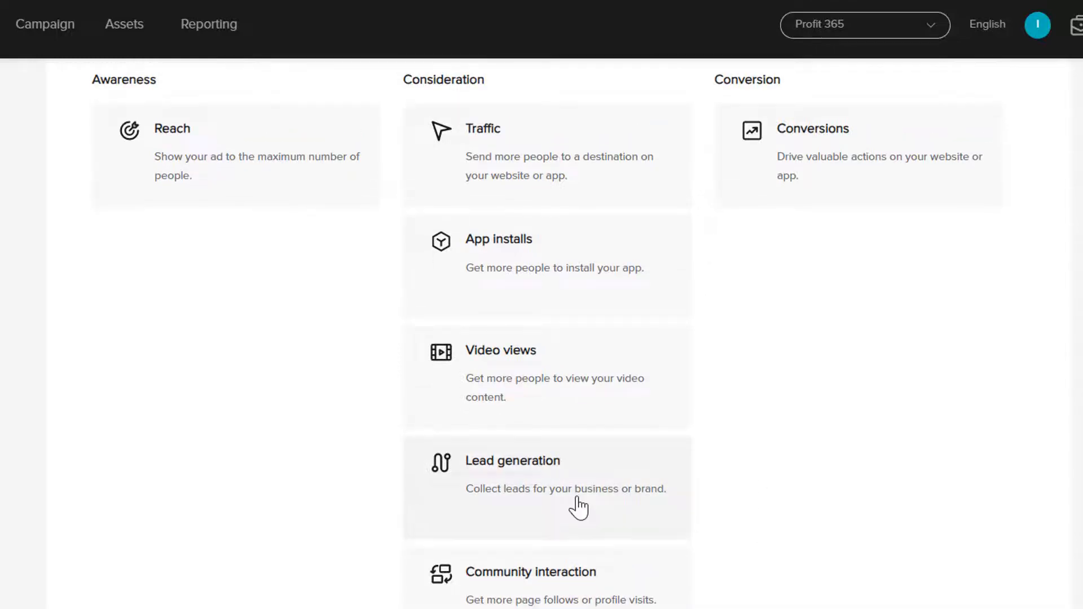
click(578, 507)
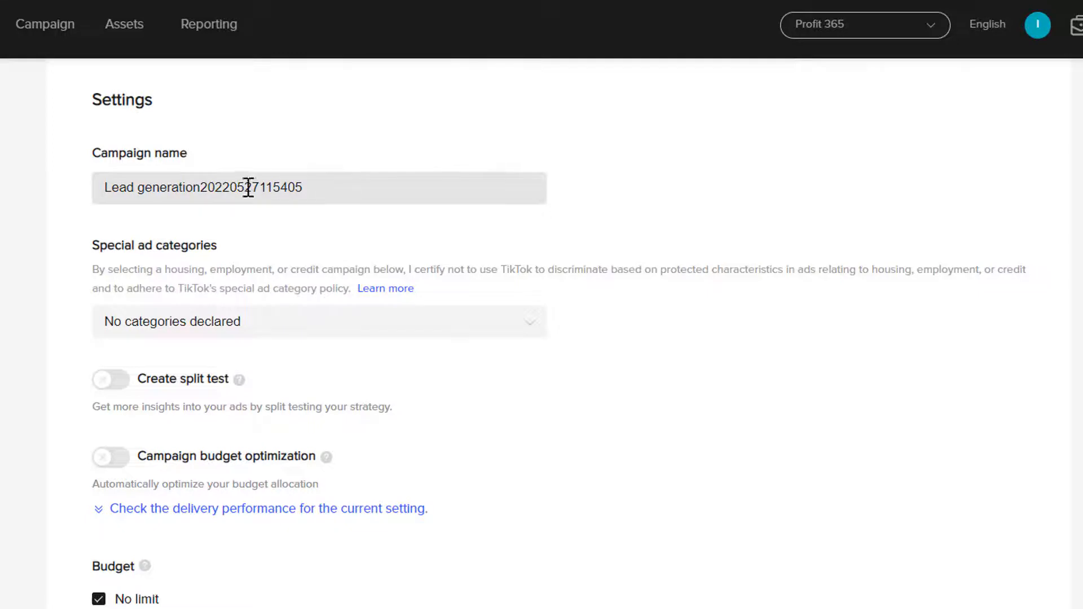
scroll(265, 450, down, 1)
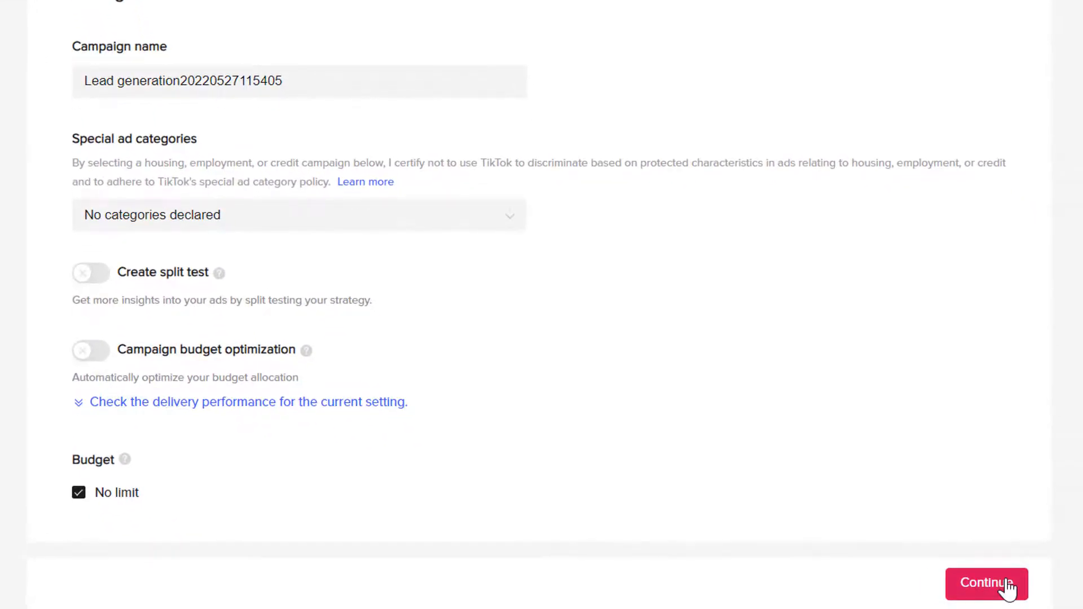
click(1008, 588)
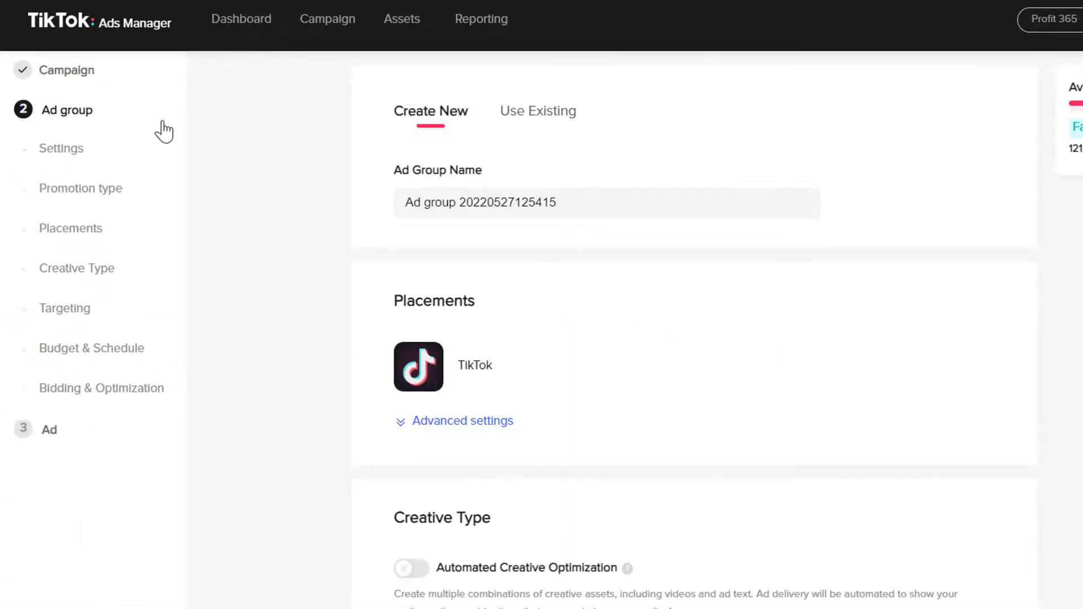
- Examine the ad group's placement, creative type and targeting options, including location, gender, age, interests and behaviors
scroll(557, 302, down, 1)
scroll(553, 304, down, 5)
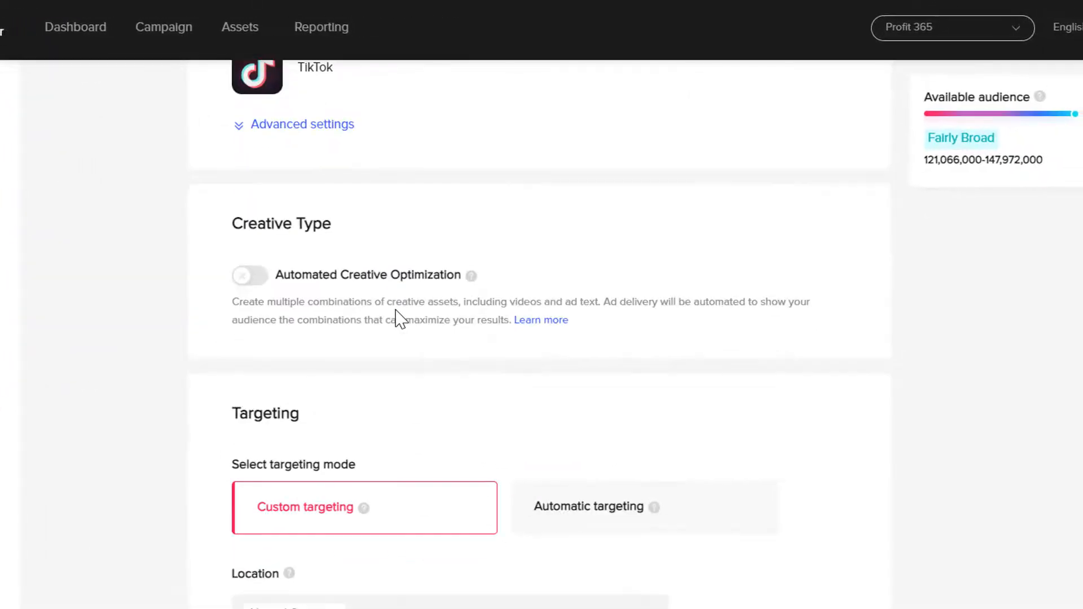
scroll(818, 436, down, 5)
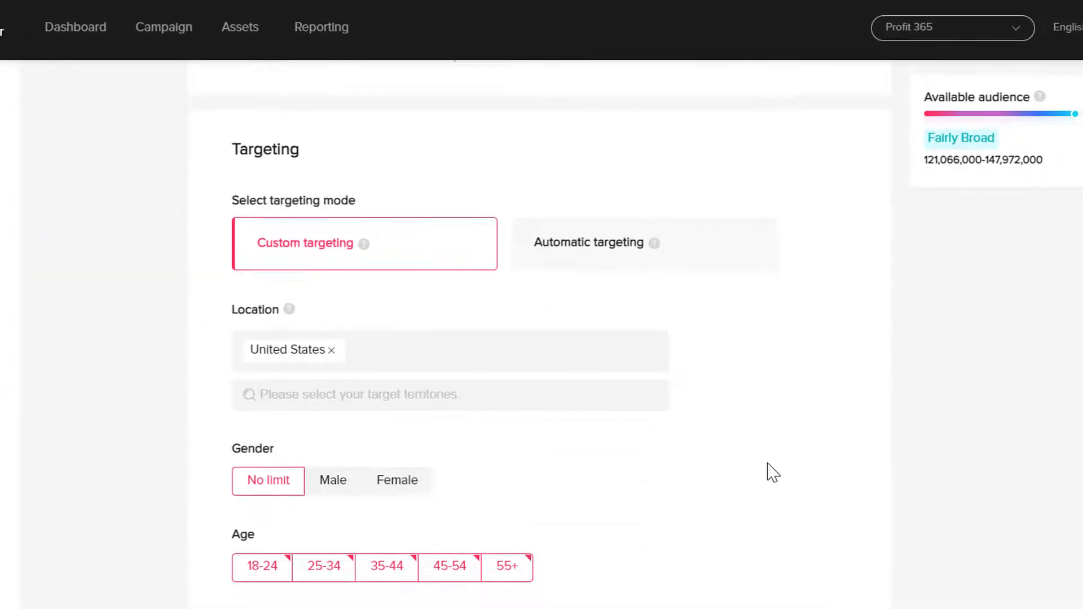
scroll(773, 472, down, 1)
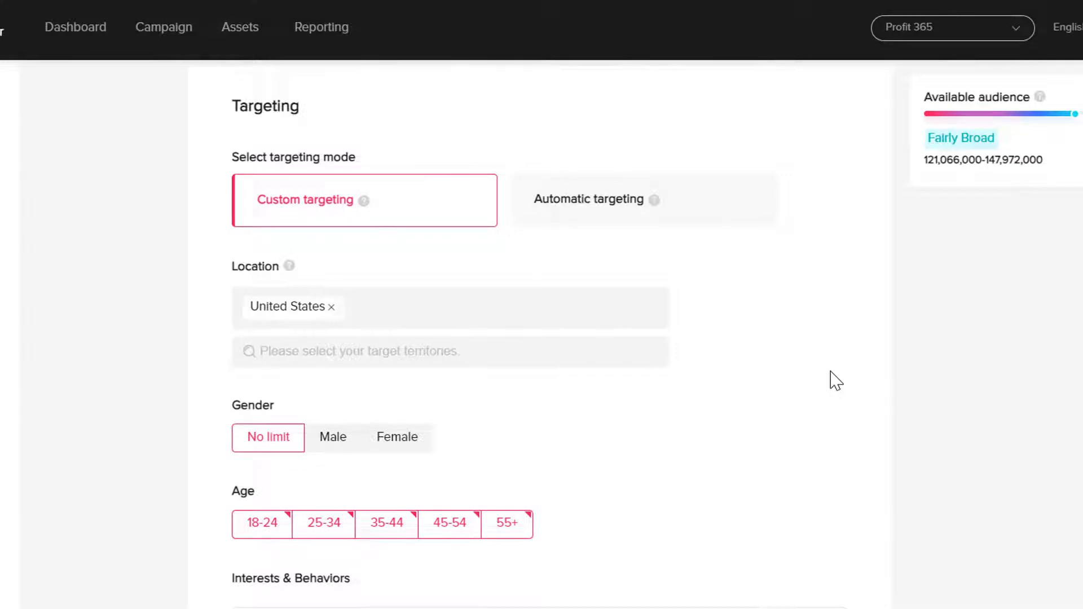
scroll(836, 381, down, 1)
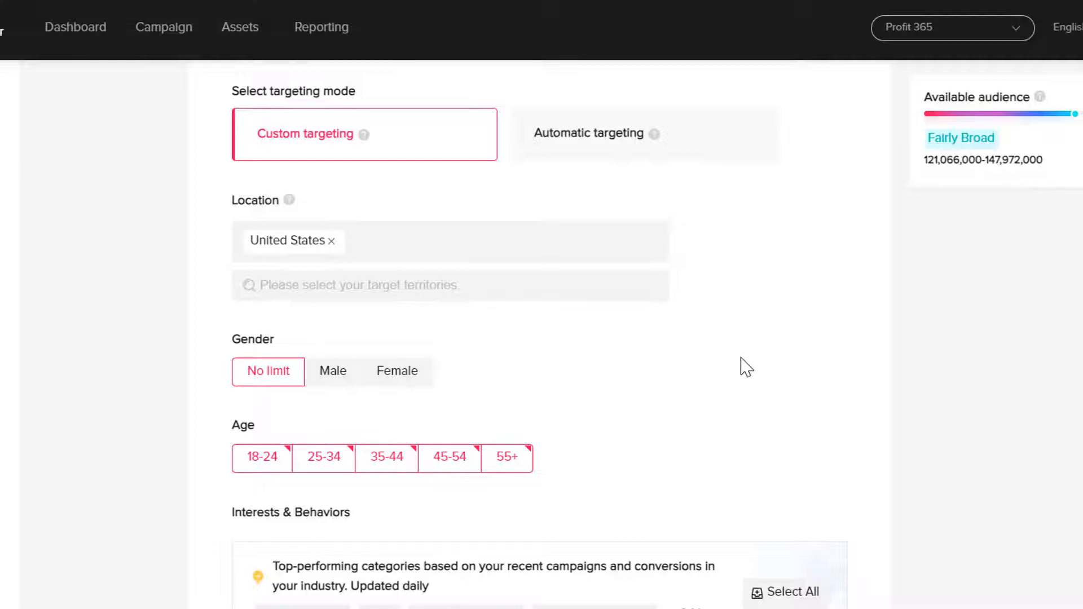
scroll(743, 366, down, 1)
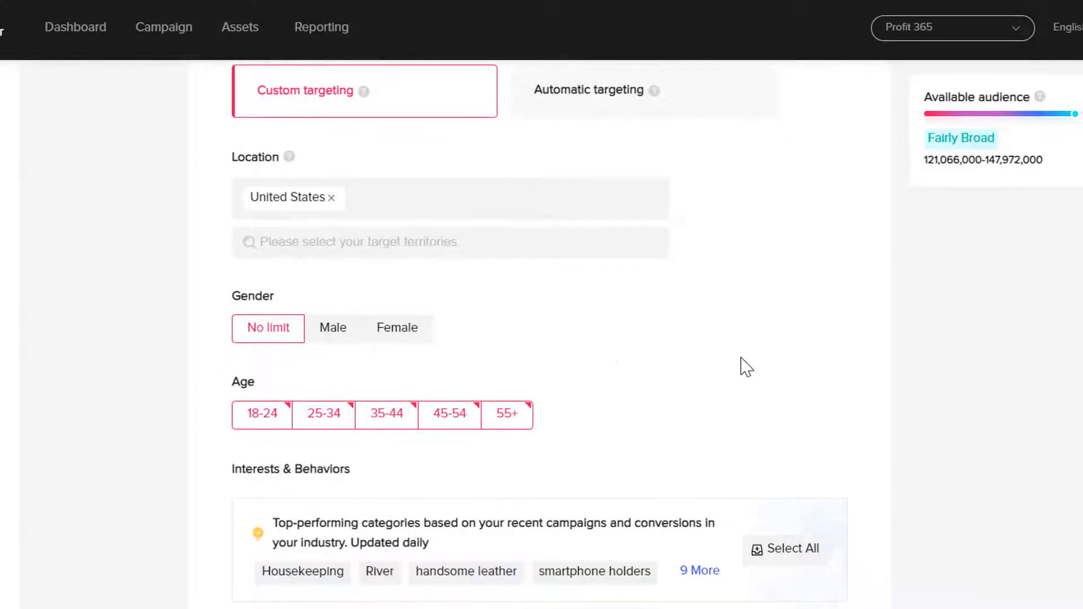
scroll(649, 398, up, 1)
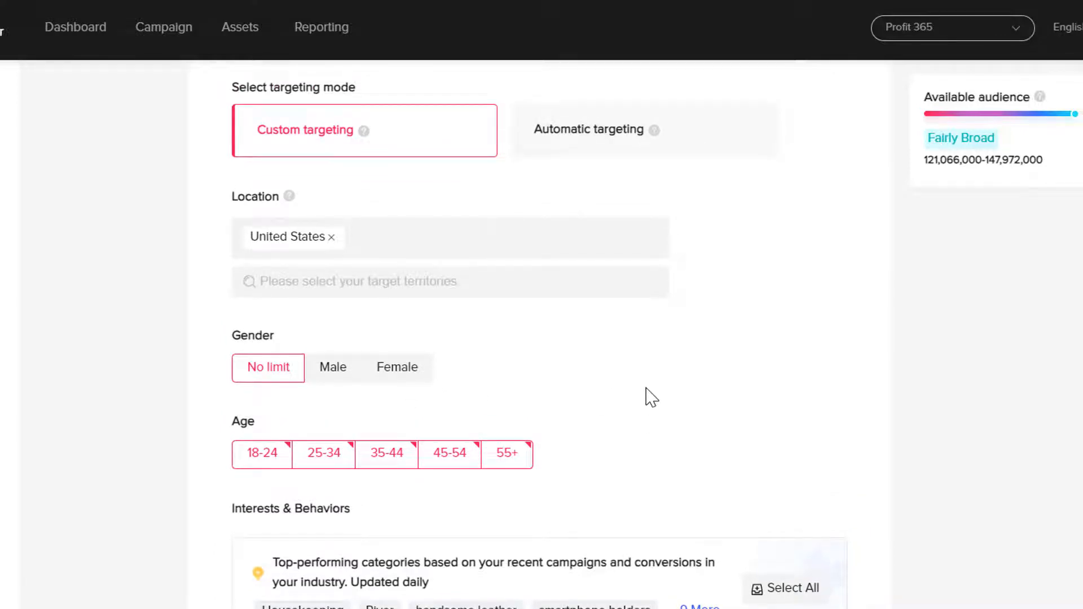
scroll(314, 321, down, 1)
scroll(496, 326, down, 4)
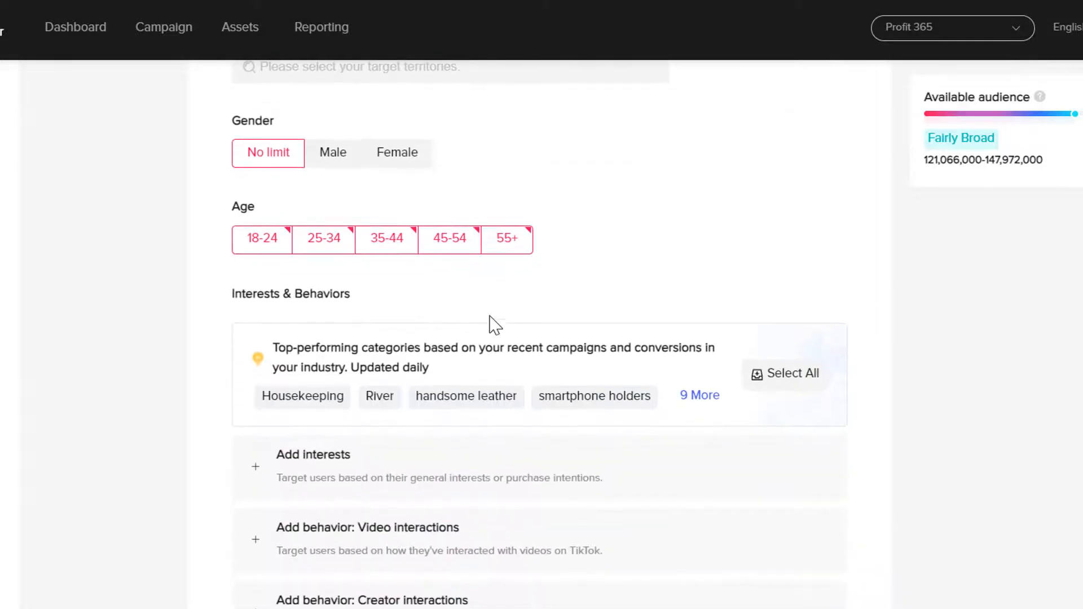
scroll(718, 283, down, 5)
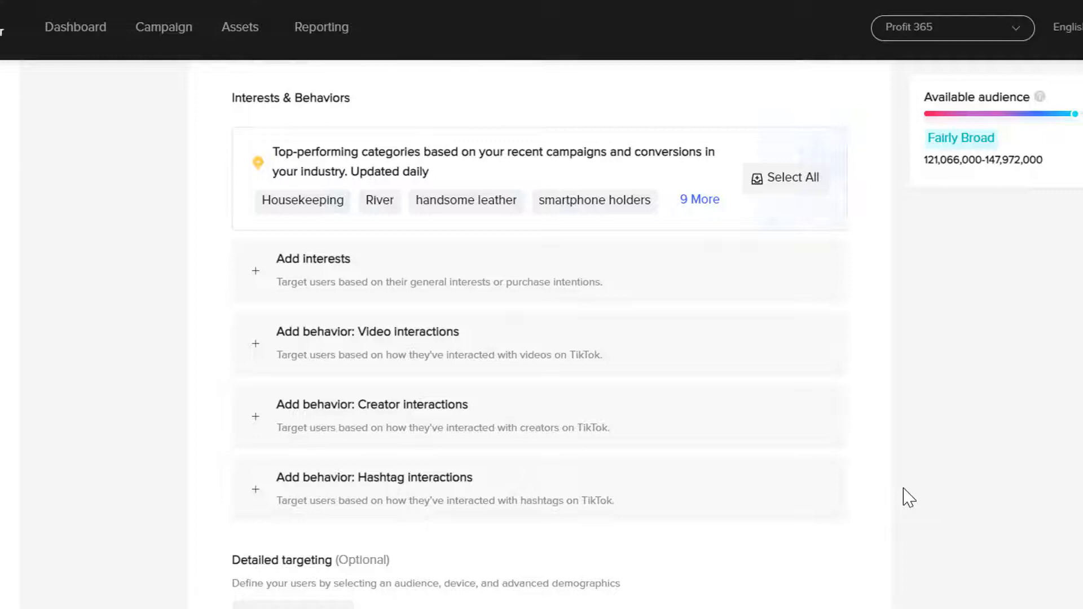
scroll(950, 418, down, 1)
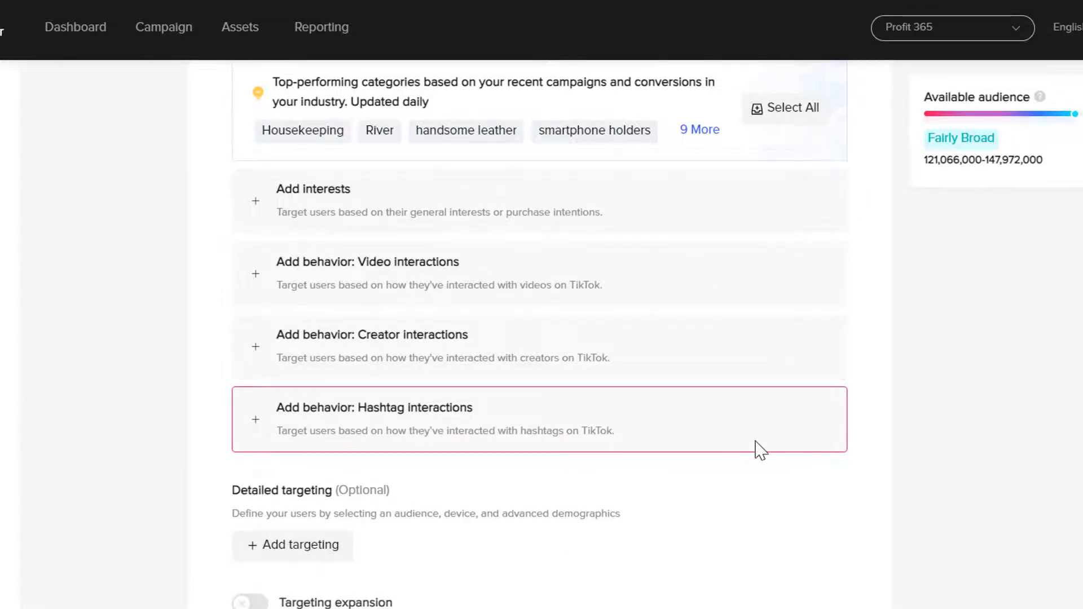
- Review the ad group's budget, schedule and bidding settings and proceed to the ad setup
scroll(756, 449, down, 5)
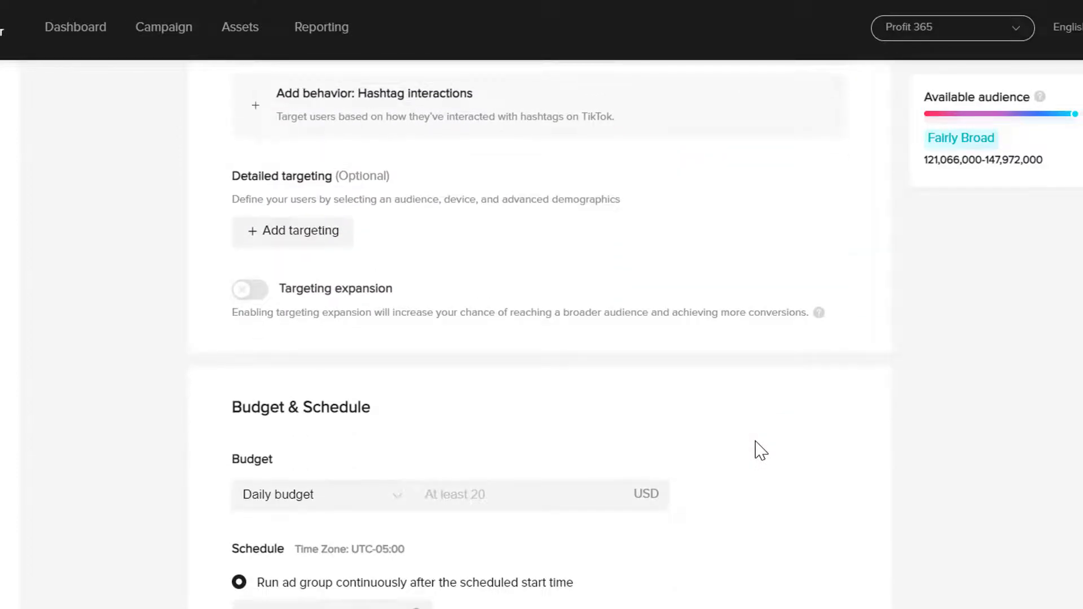
scroll(756, 446, down, 2)
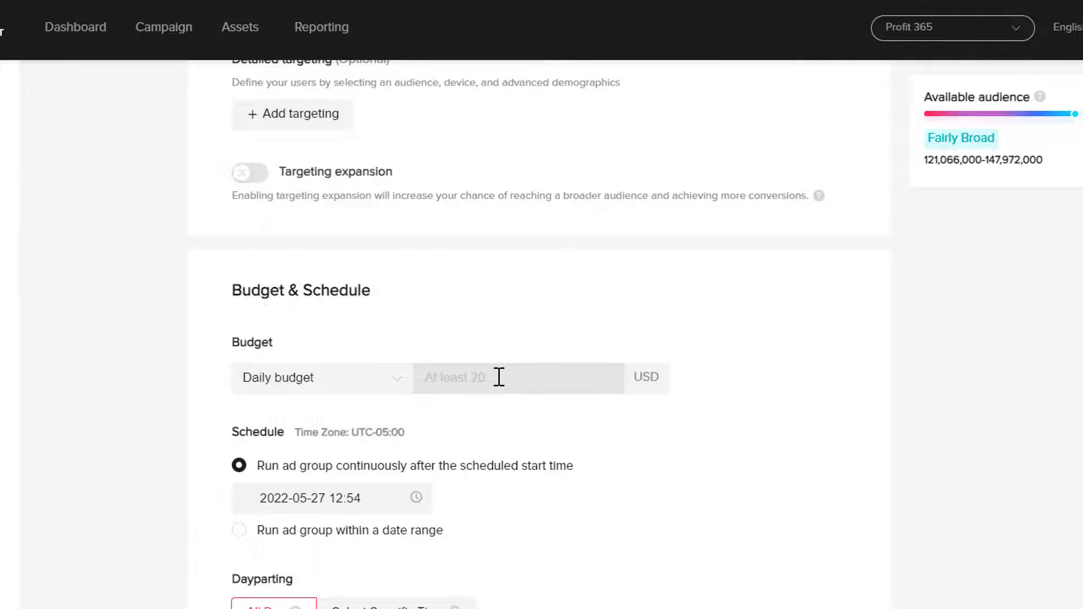
scroll(706, 471, down, 2)
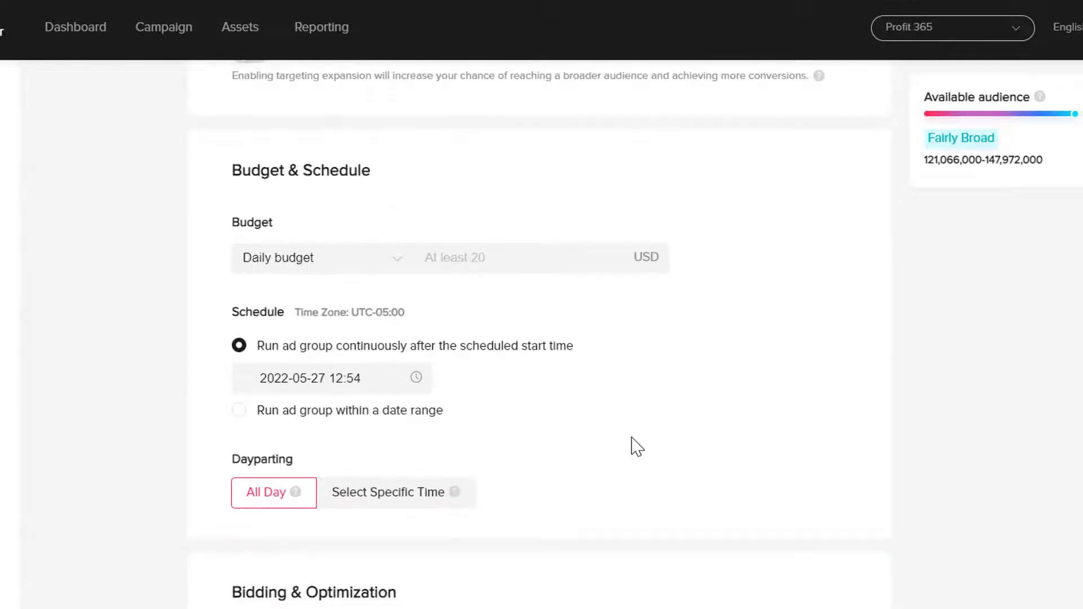
scroll(617, 391, down, 1)
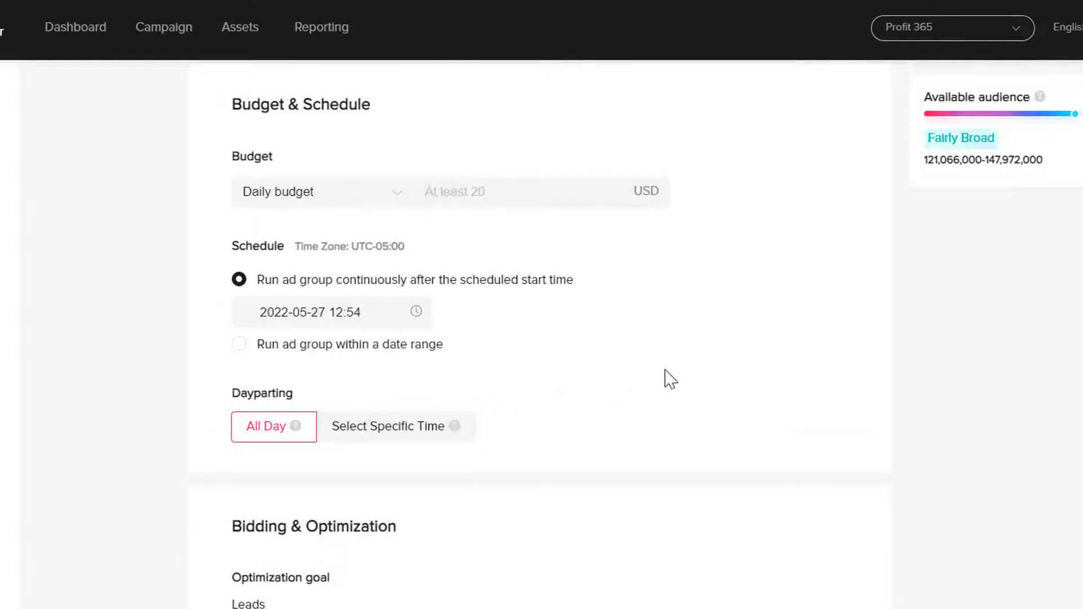
scroll(666, 377, down, 1)
scroll(547, 394, down, 3)
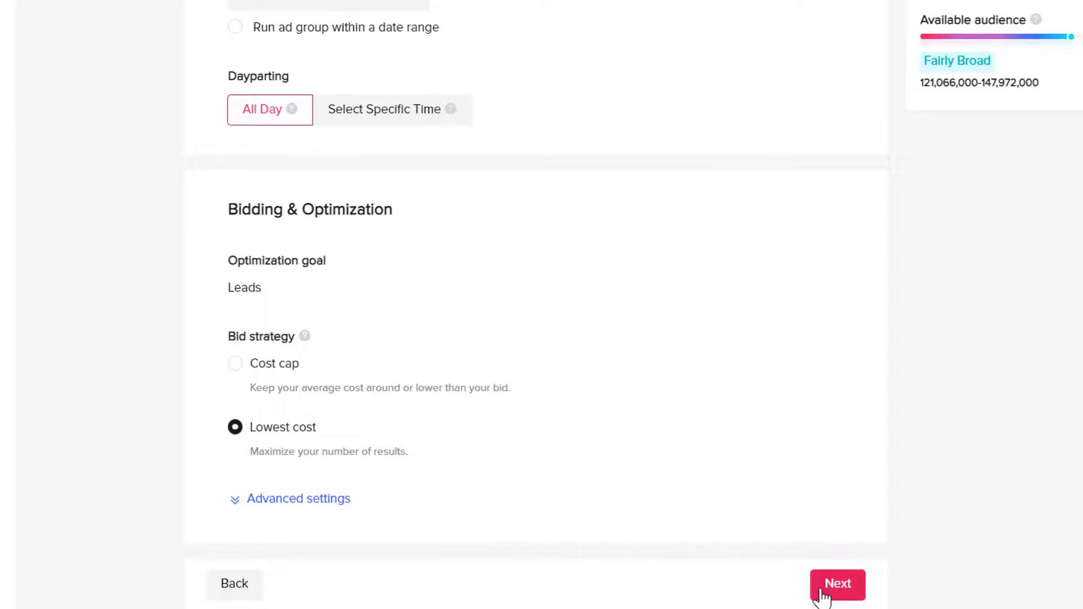
click(822, 592)
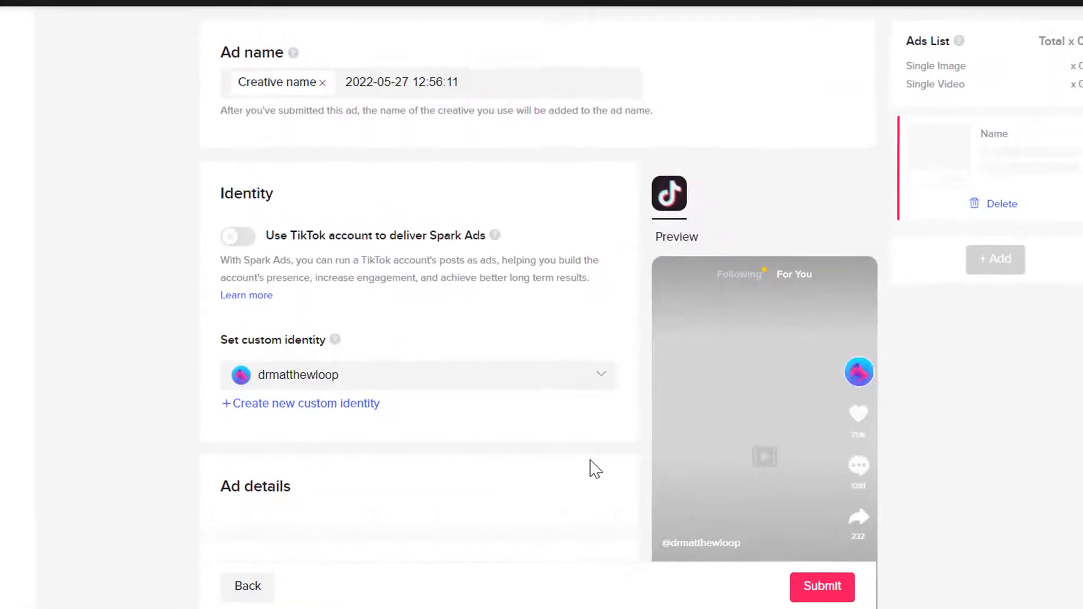
- Enter "Special offer" as the creative text of the single video ad
scroll(544, 446, down, 5)
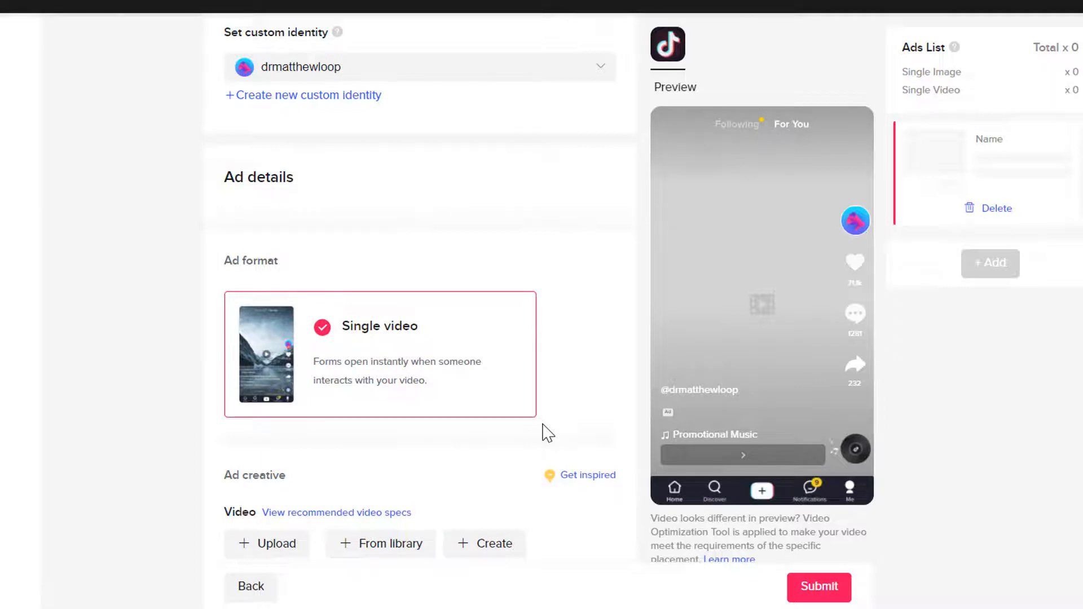
scroll(547, 434, down, 1)
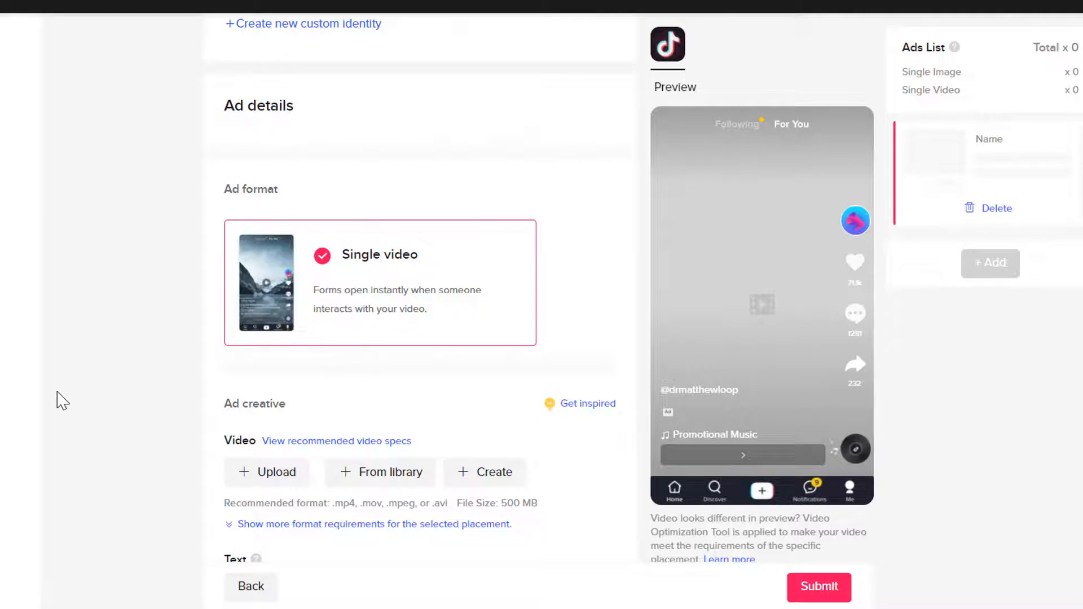
scroll(62, 400, down, 2)
scroll(62, 401, down, 2)
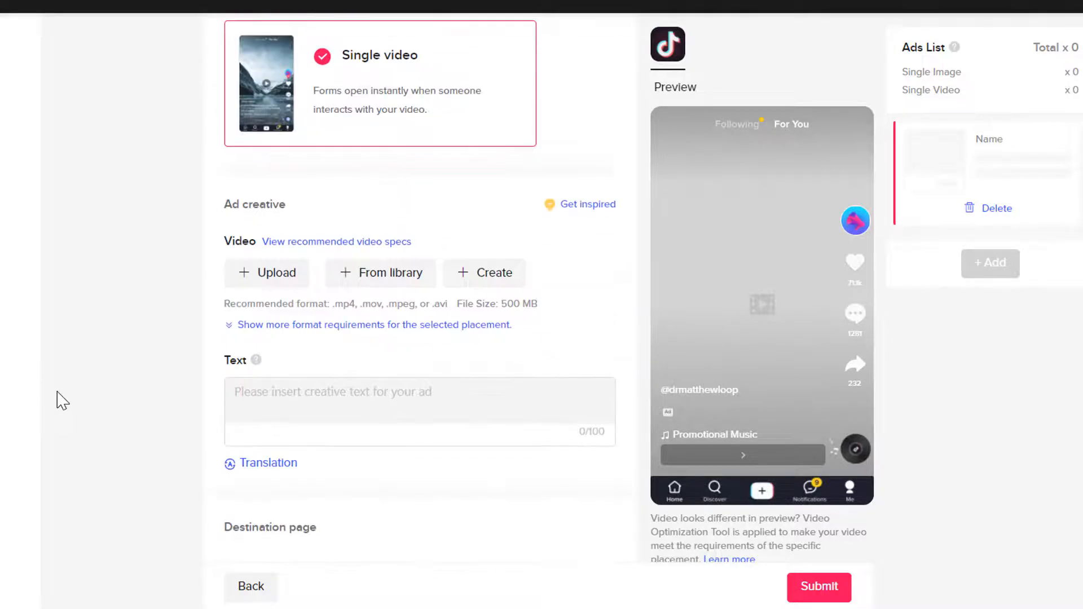
click(269, 394)
text(S)
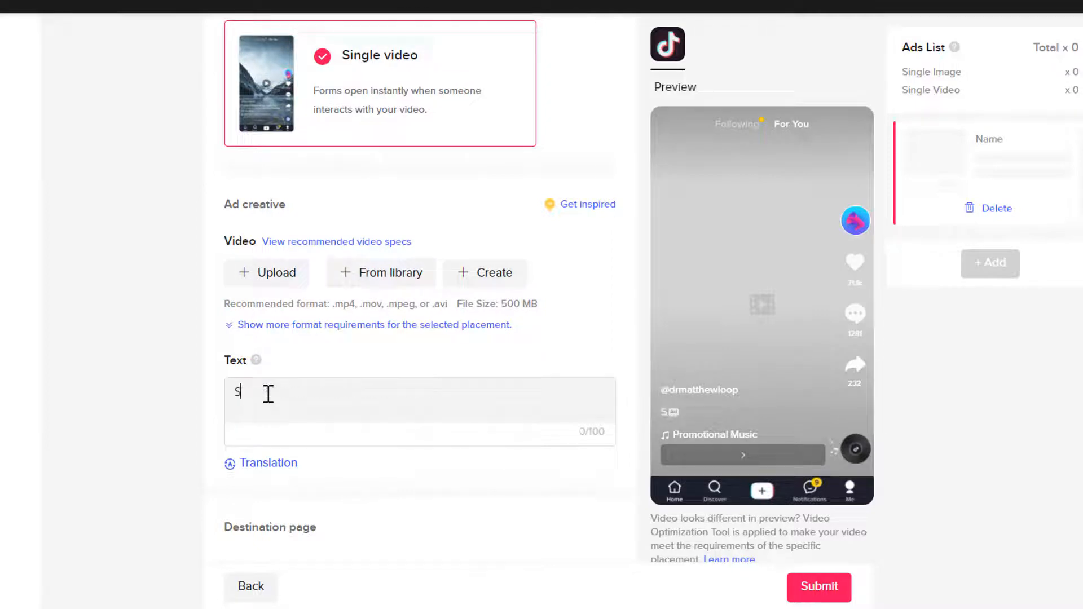
text(pecial offe)
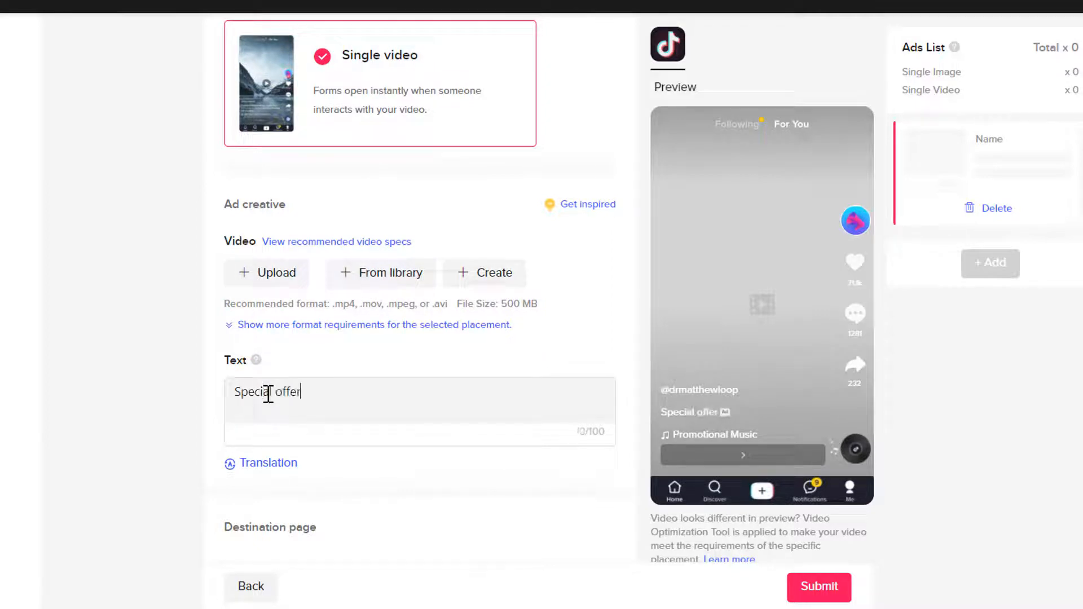
text(r)
- Switch the ad's call to action to Standard and set it to "Learn more"
scroll(110, 411, down, 3)
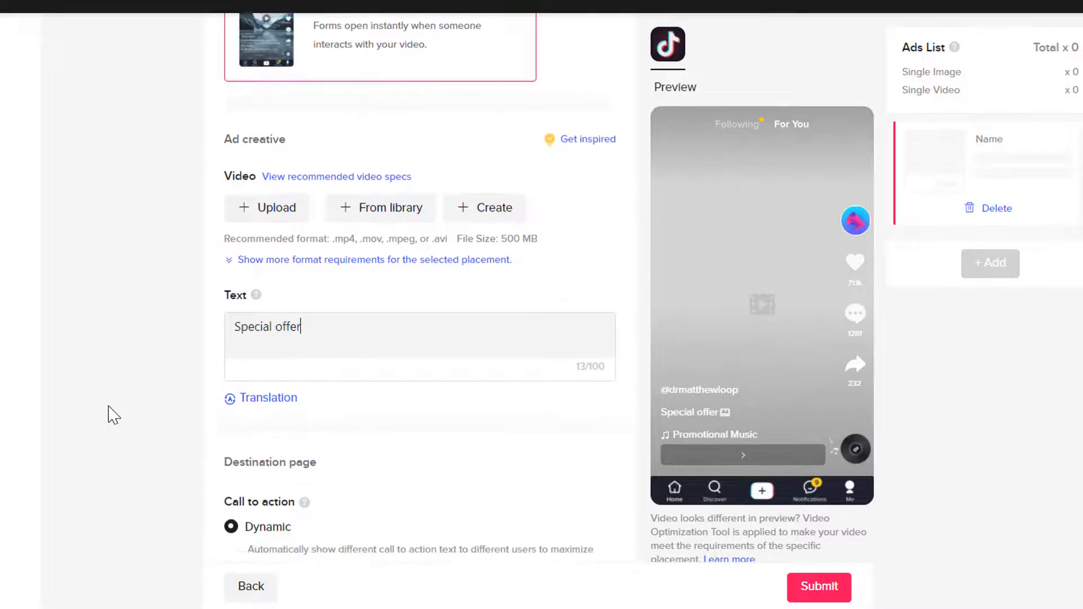
scroll(212, 427, down, 2)
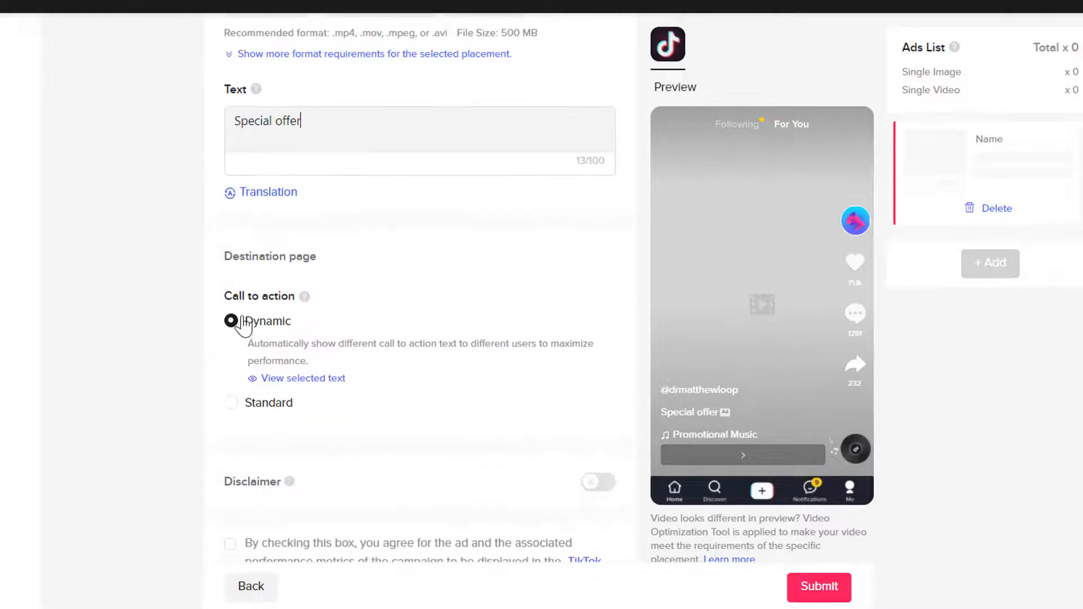
click(231, 403)
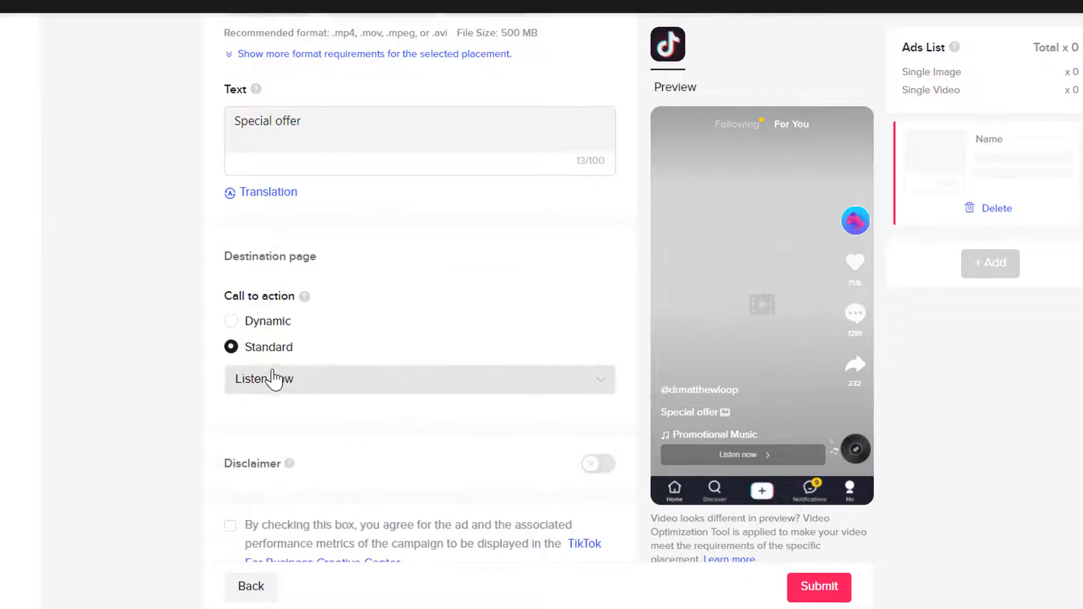
click(271, 379)
scroll(267, 455, up, 2)
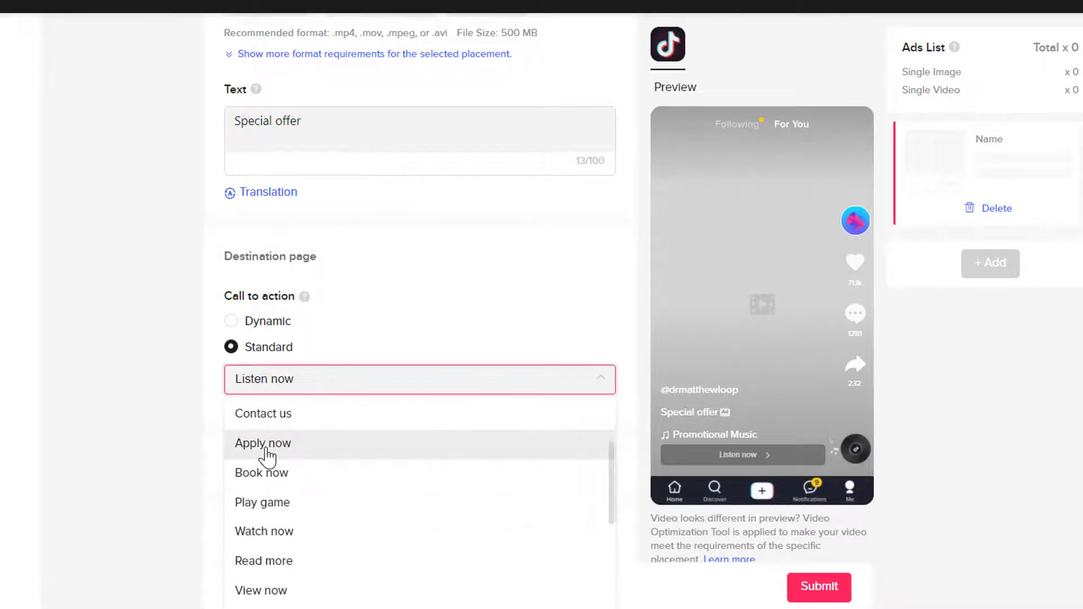
scroll(266, 454, up, 2)
click(291, 421)
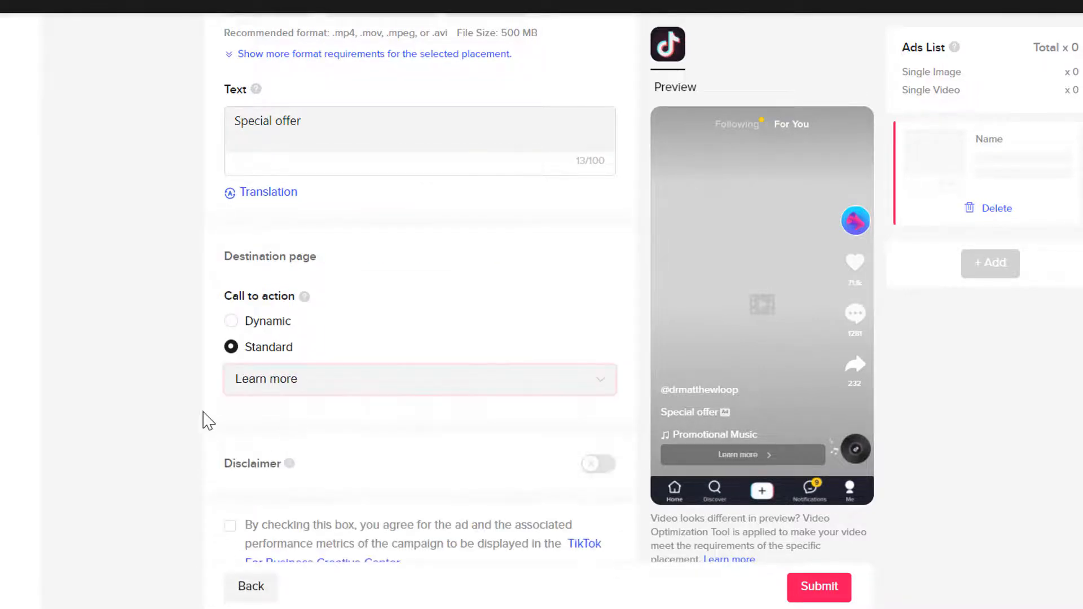
- Examine the ad's instant form section and the contact fields in the mobile preview of "TT Ads (lead gen) 2"
scroll(181, 415, down, 7)
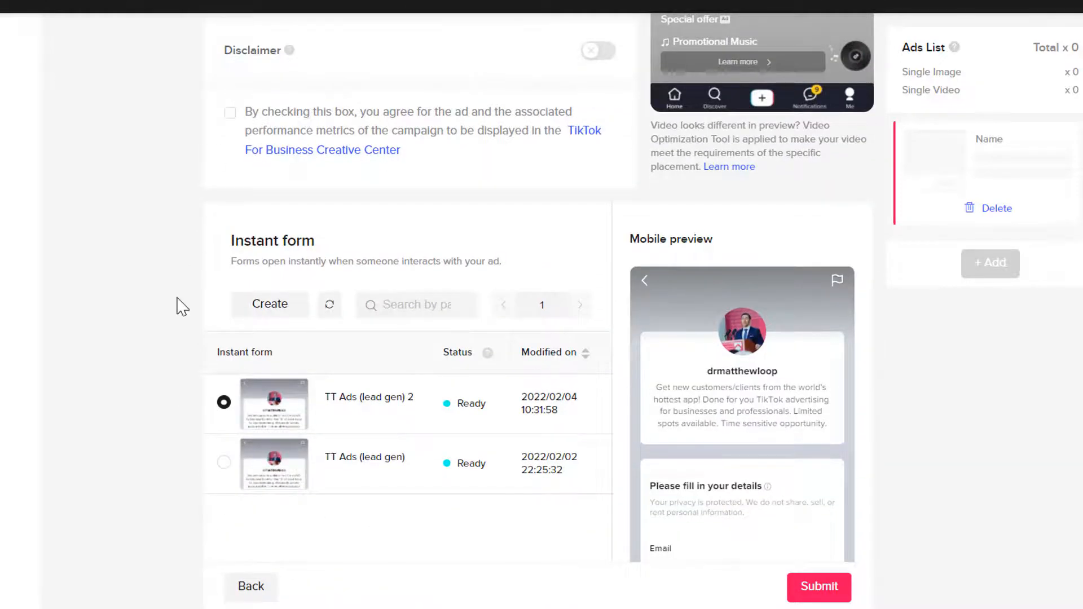
scroll(177, 304, down, 2)
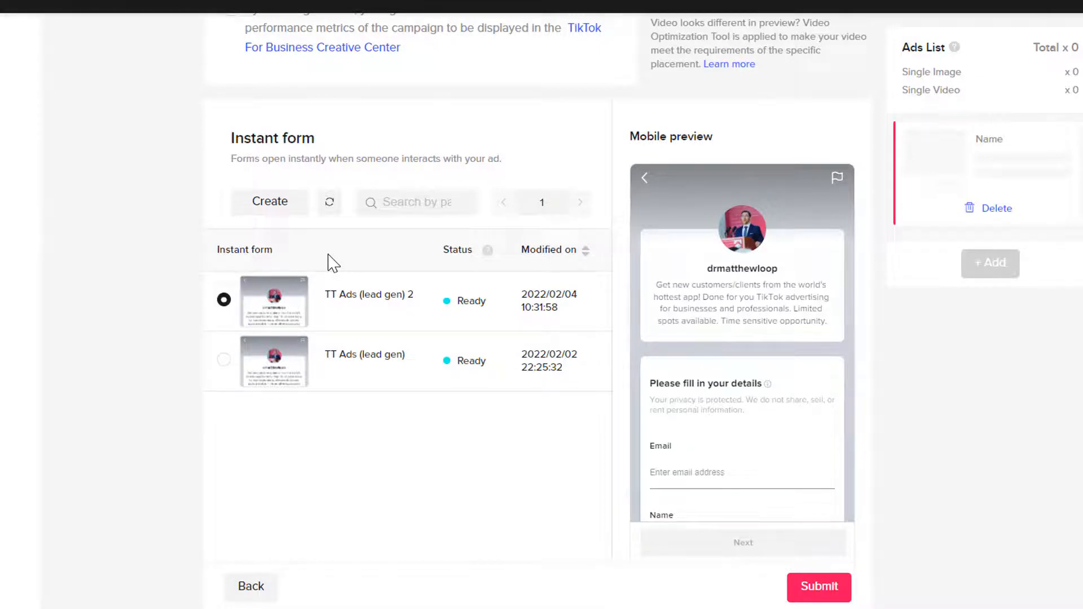
scroll(654, 316, down, 1)
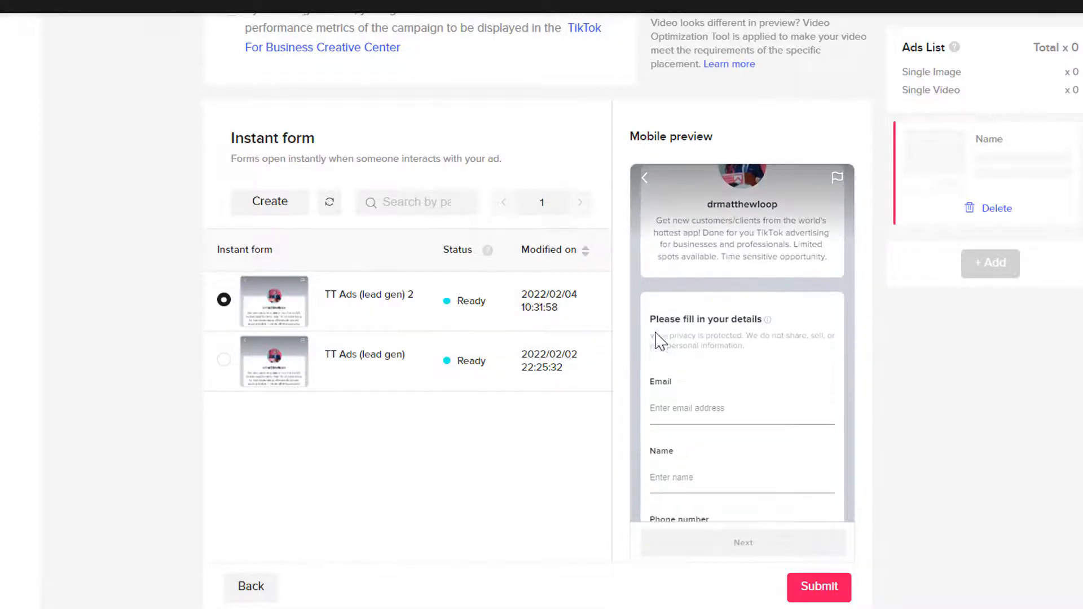
scroll(708, 335, down, 1)
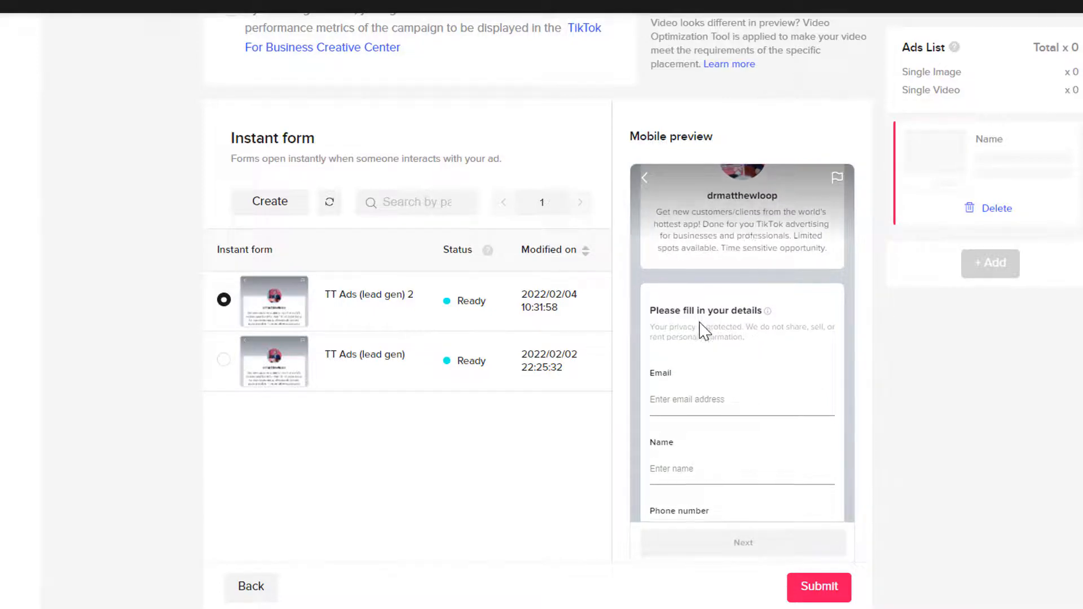
scroll(701, 331, down, 1)
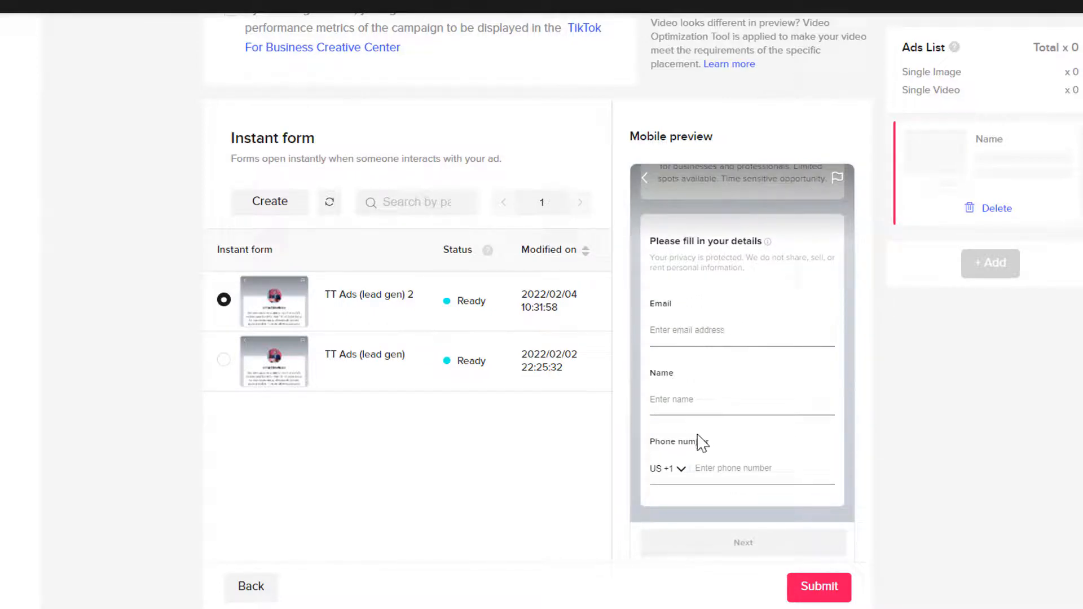
scroll(725, 445, down, 1)
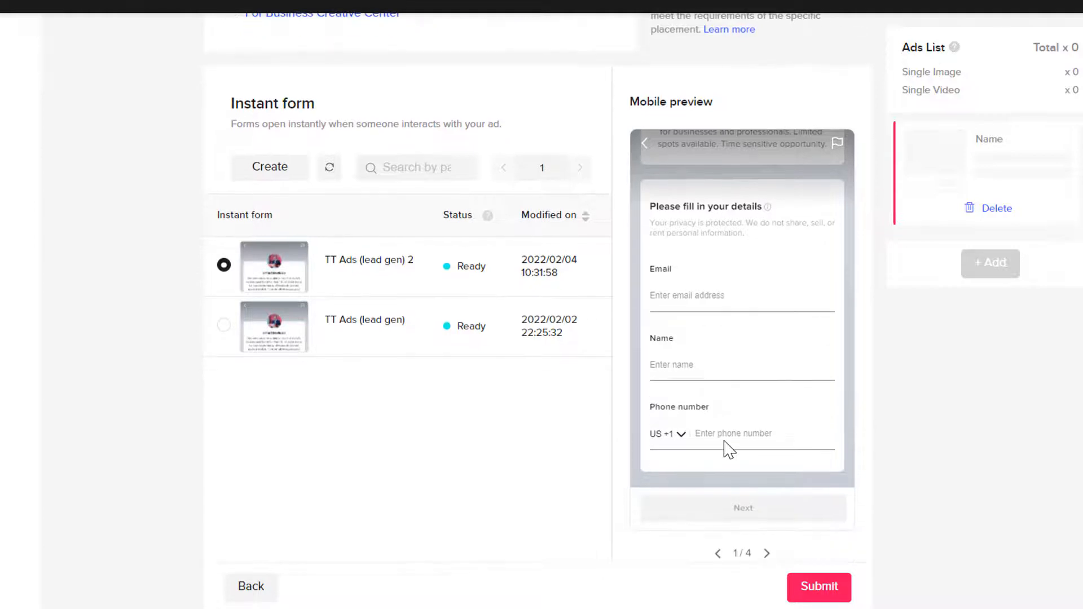
- Look through the remaining preview pages of the selected instant form: custom questions, info review and thank-you screen
click(767, 554)
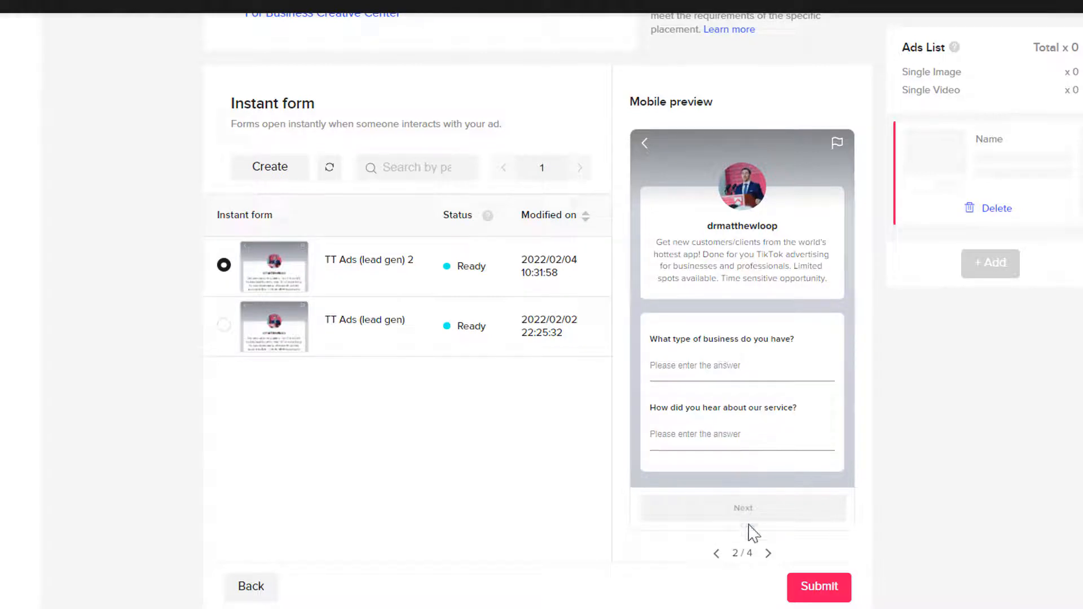
click(767, 555)
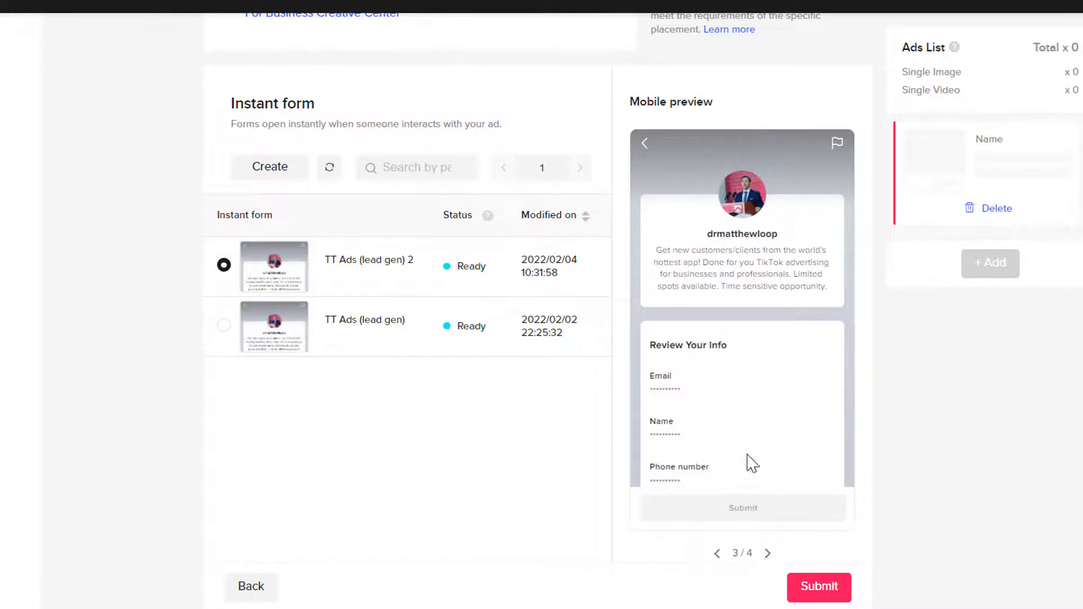
scroll(749, 458, down, 5)
scroll(736, 298, up, 3)
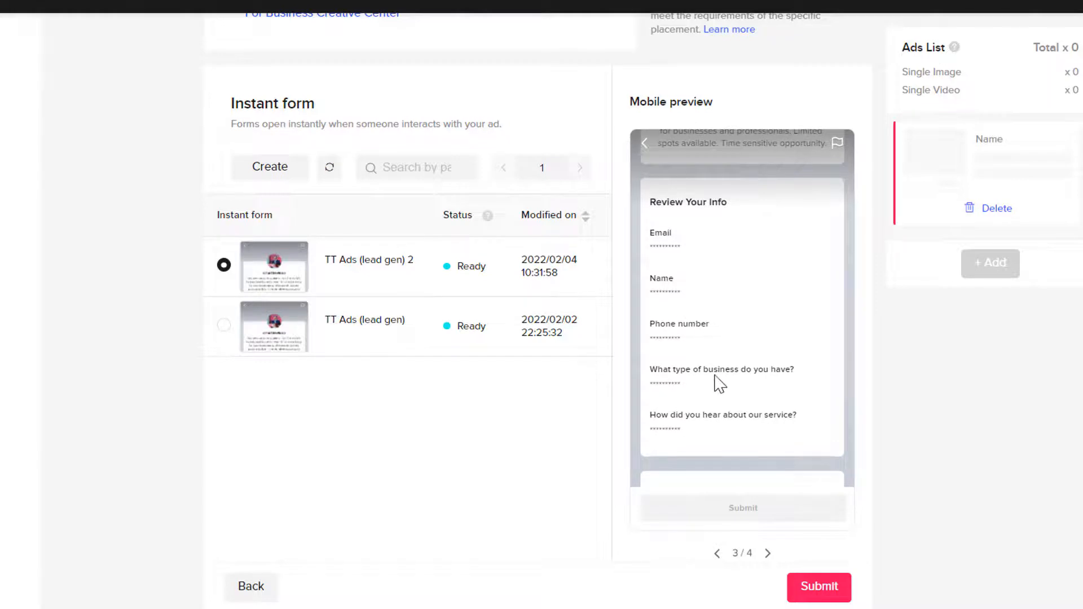
scroll(716, 382, down, 3)
click(767, 554)
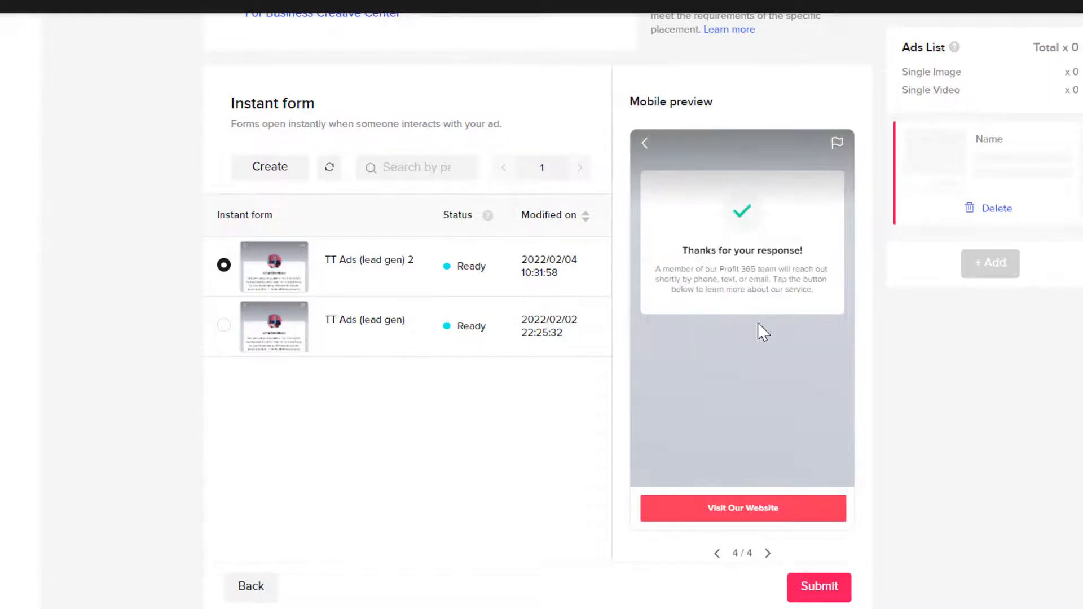
scroll(756, 327, up, 1)
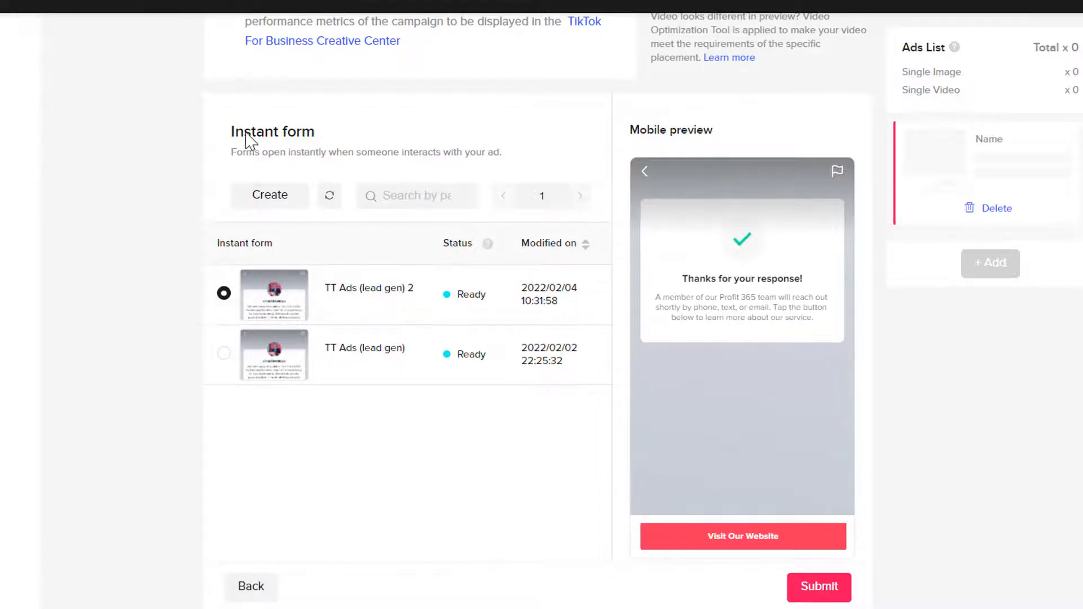
click(273, 209)
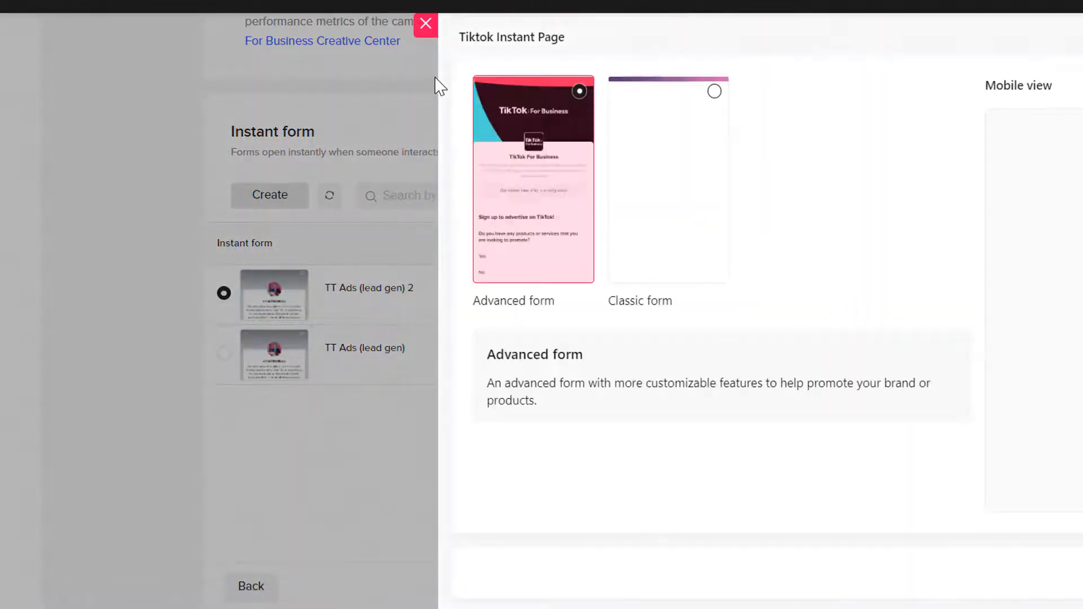
click(425, 24)
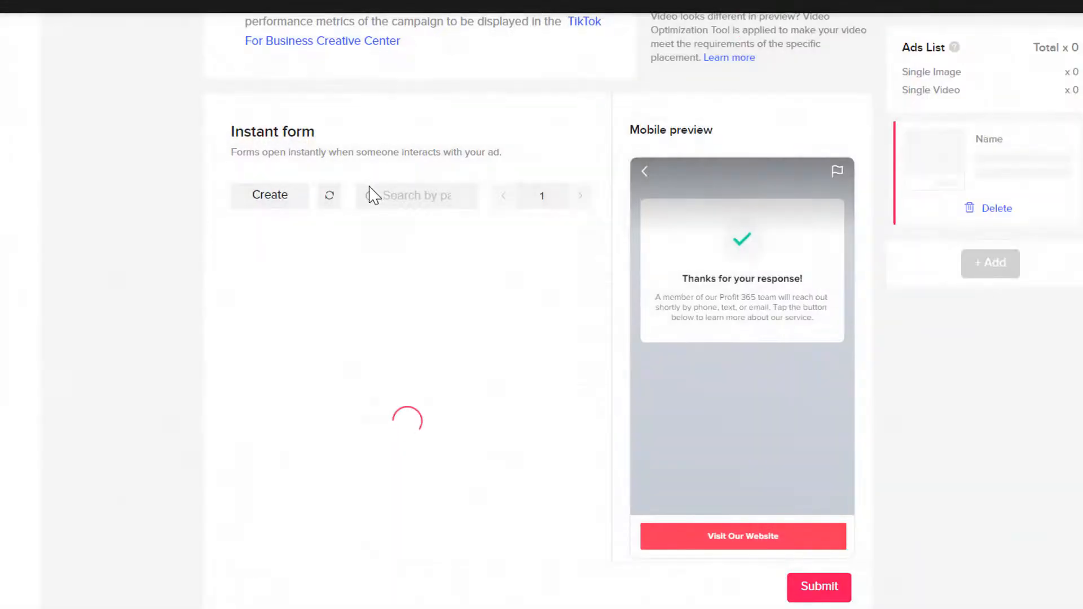
mouse_move(351, 309)
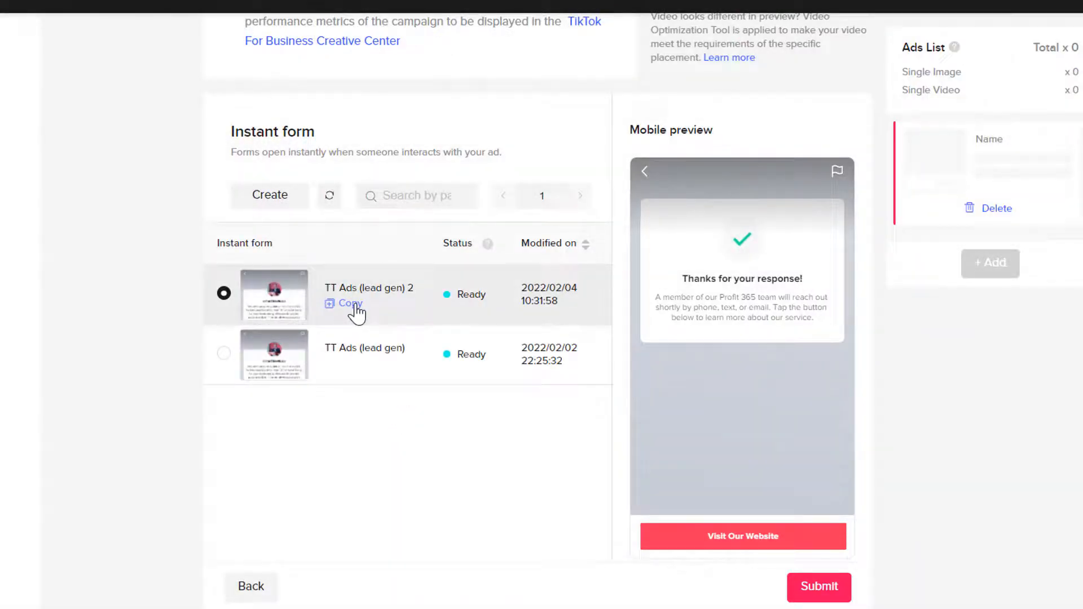
- Start a new instant form from the Classic form template and set its form type to Higher Intent
click(254, 202)
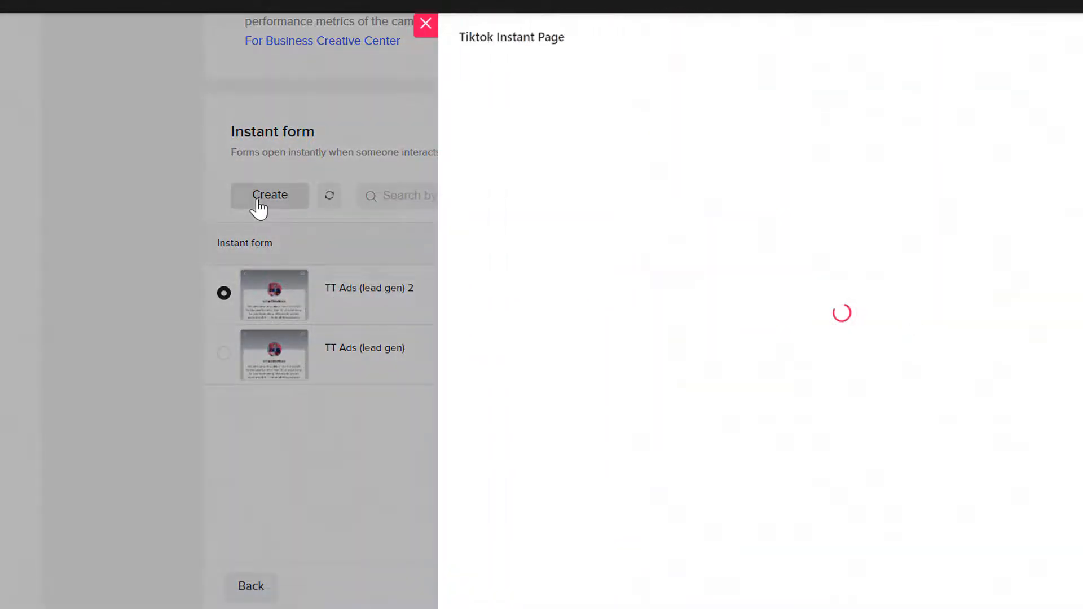
click(620, 205)
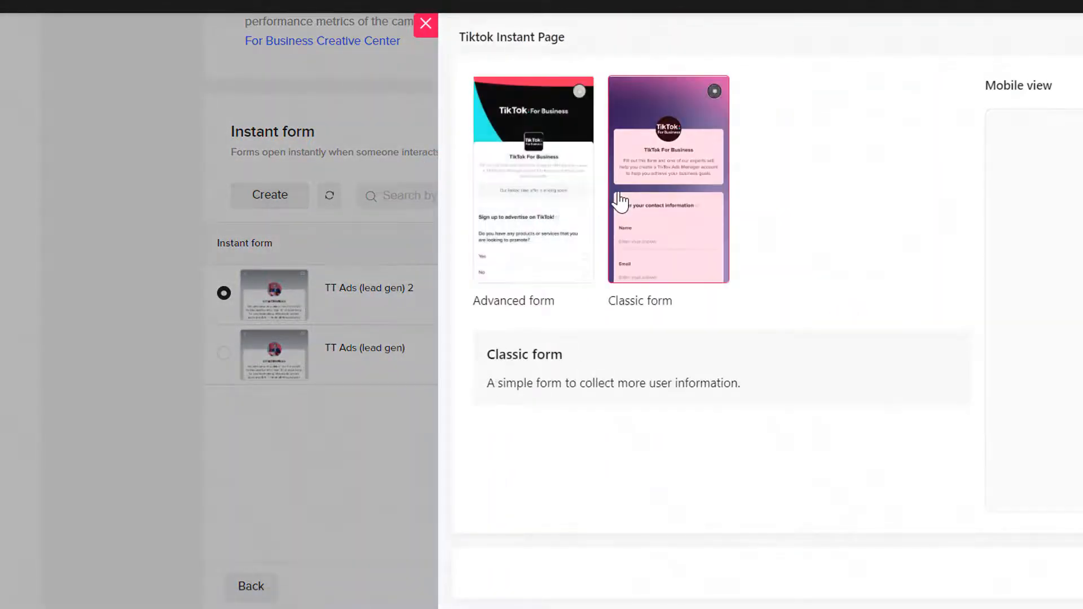
click(1031, 583)
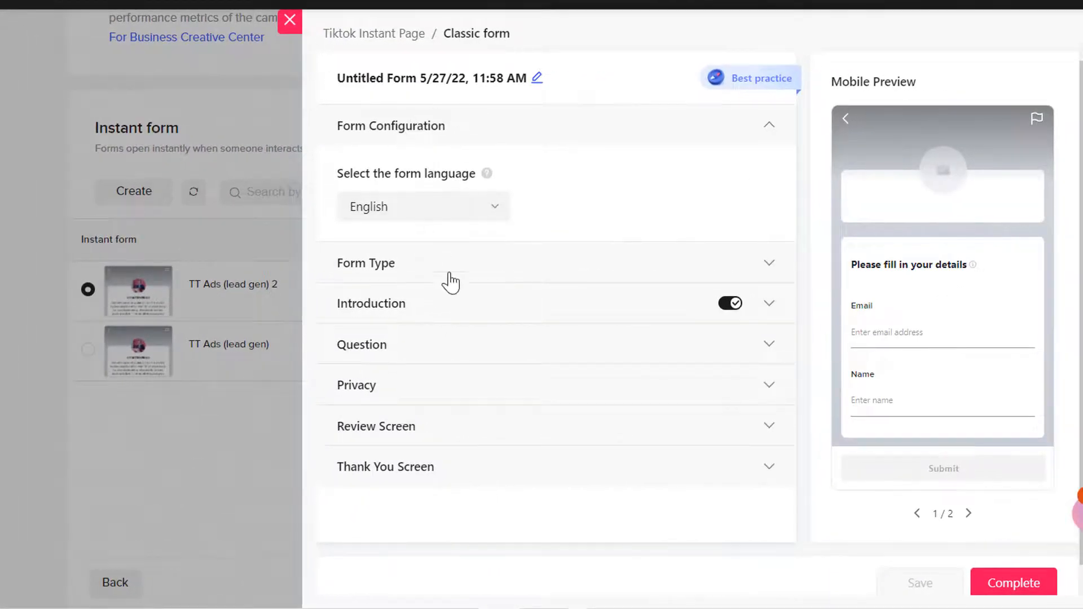
click(471, 270)
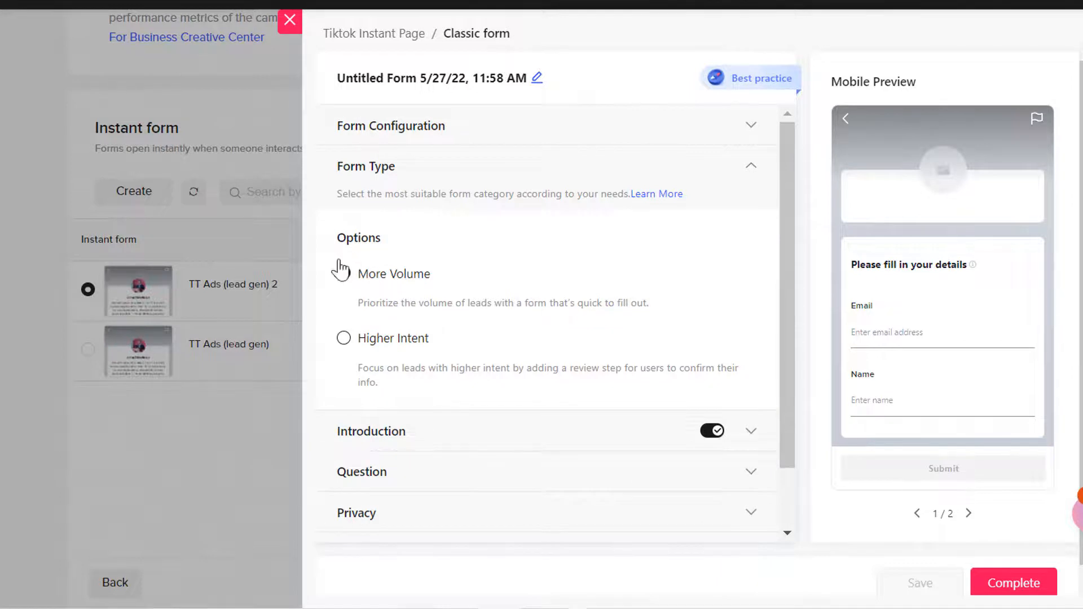
click(343, 338)
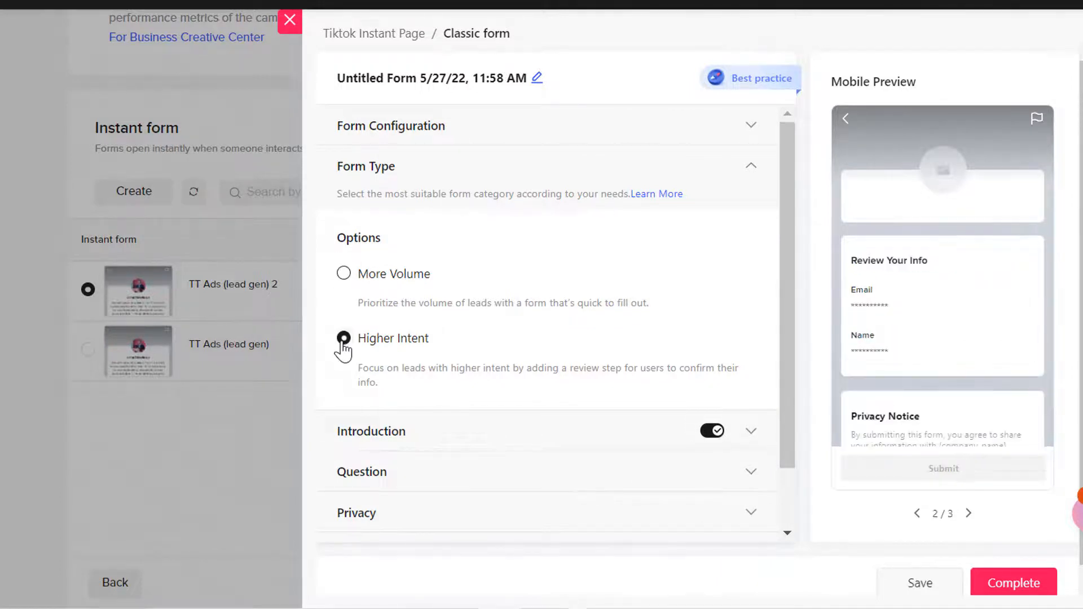
scroll(460, 343, down, 1)
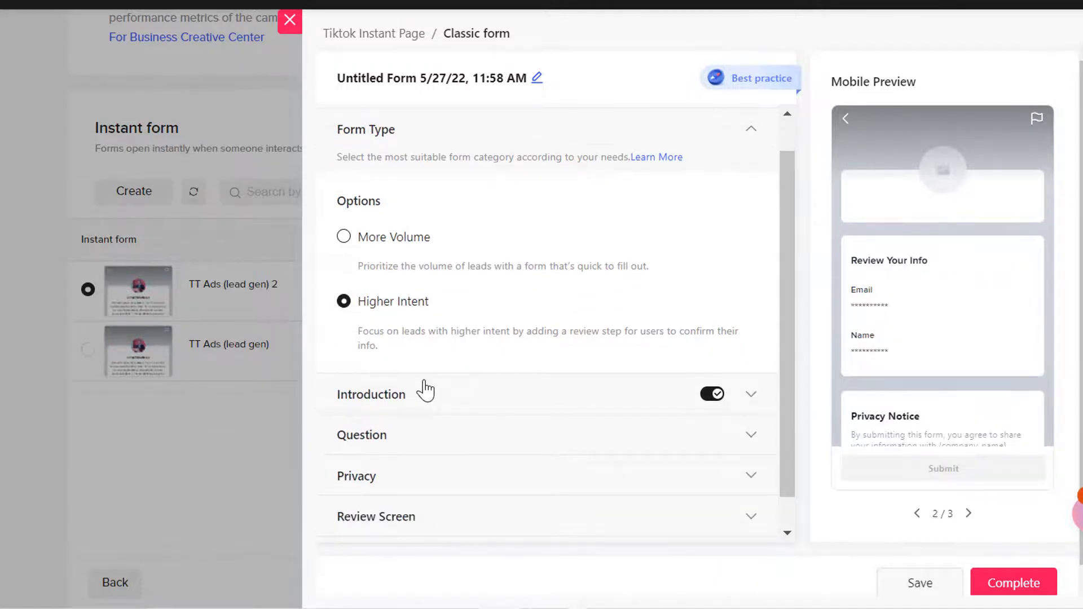
scroll(425, 389, up, 1)
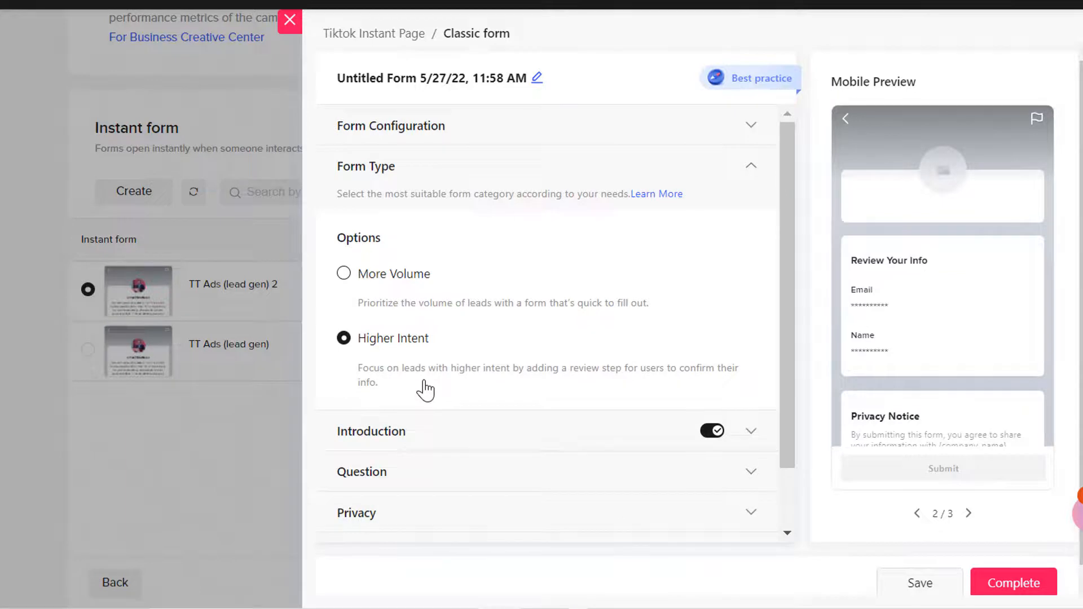
- Examine the new form's language setting and its introduction fields for logo, display name and headline
click(474, 136)
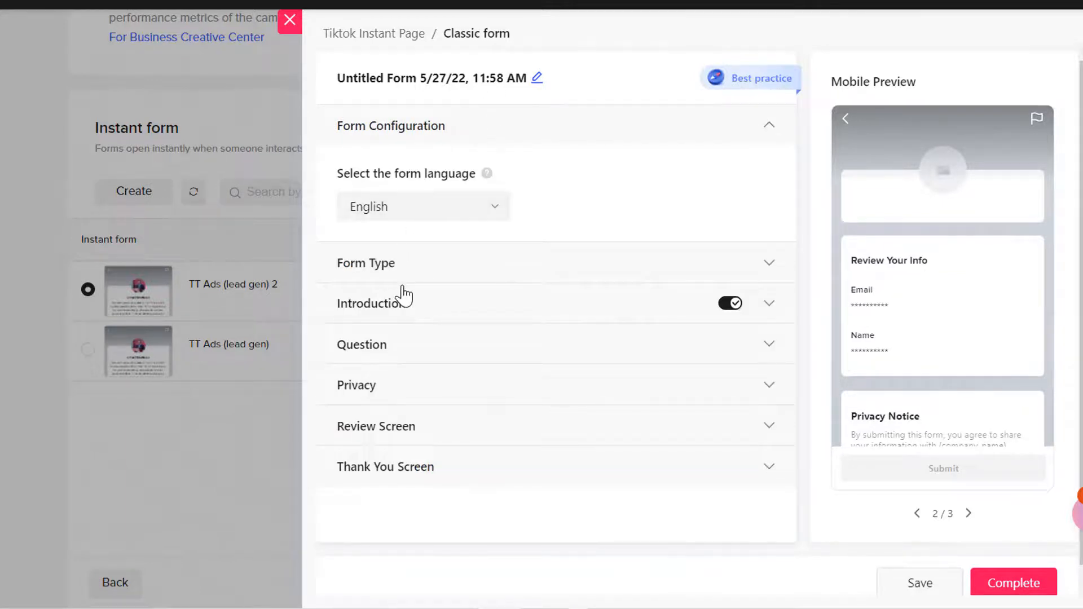
click(406, 313)
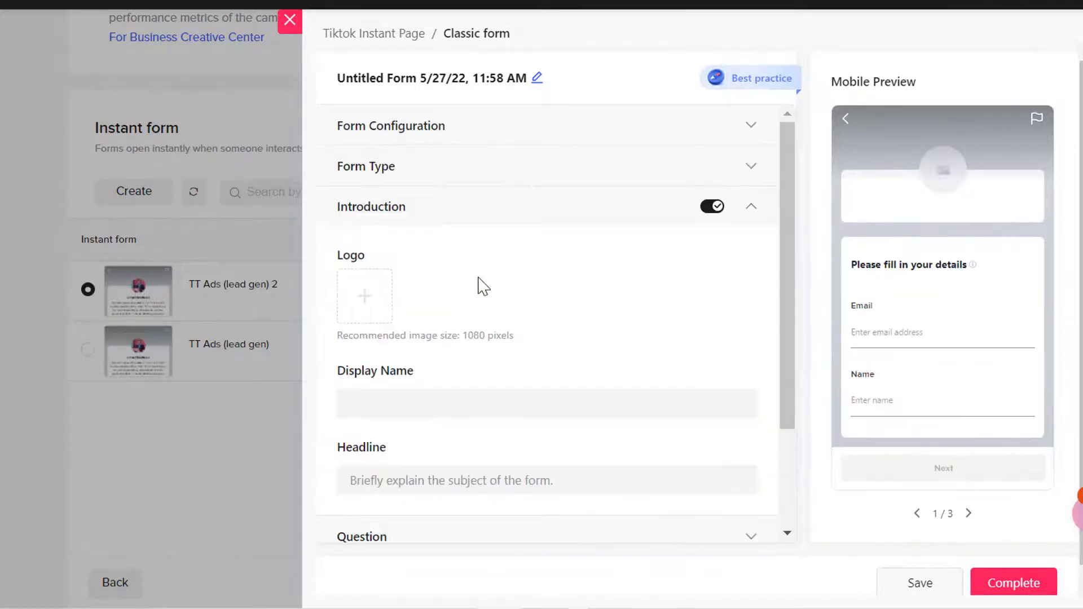
scroll(483, 286, down, 1)
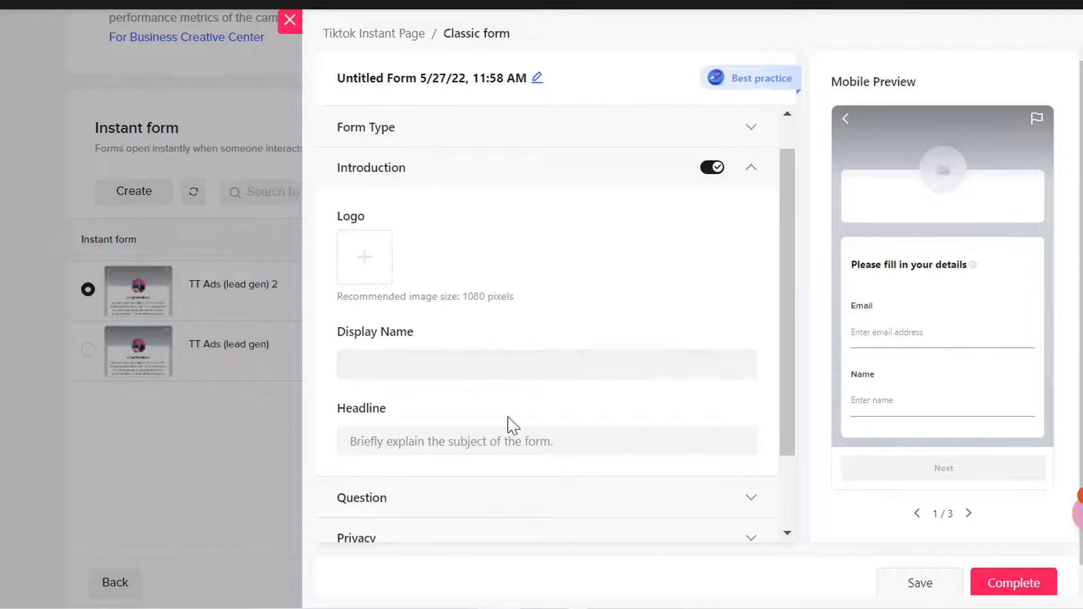
scroll(424, 354, down, 2)
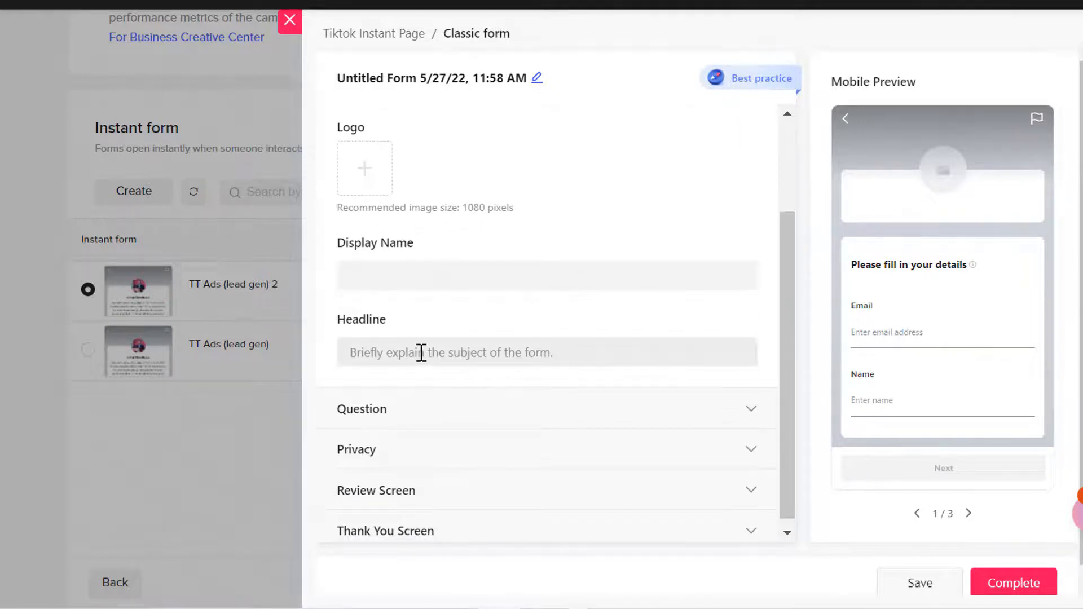
scroll(422, 353, down, 1)
- Examine the form's question settings, including the purpose statement, the personal information categories and the custom questions
click(405, 405)
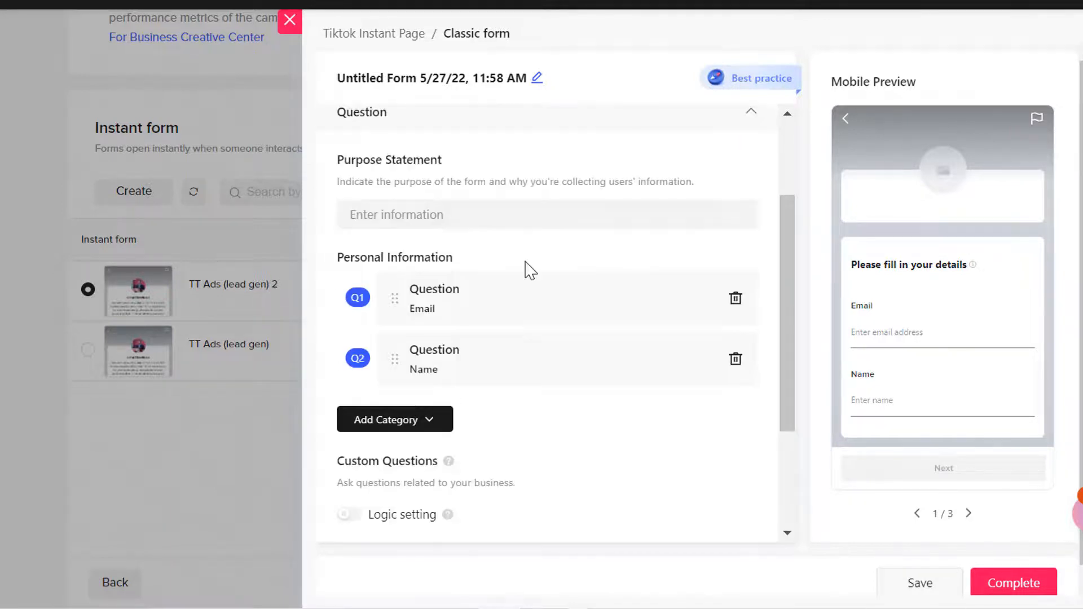
scroll(530, 270, down, 3)
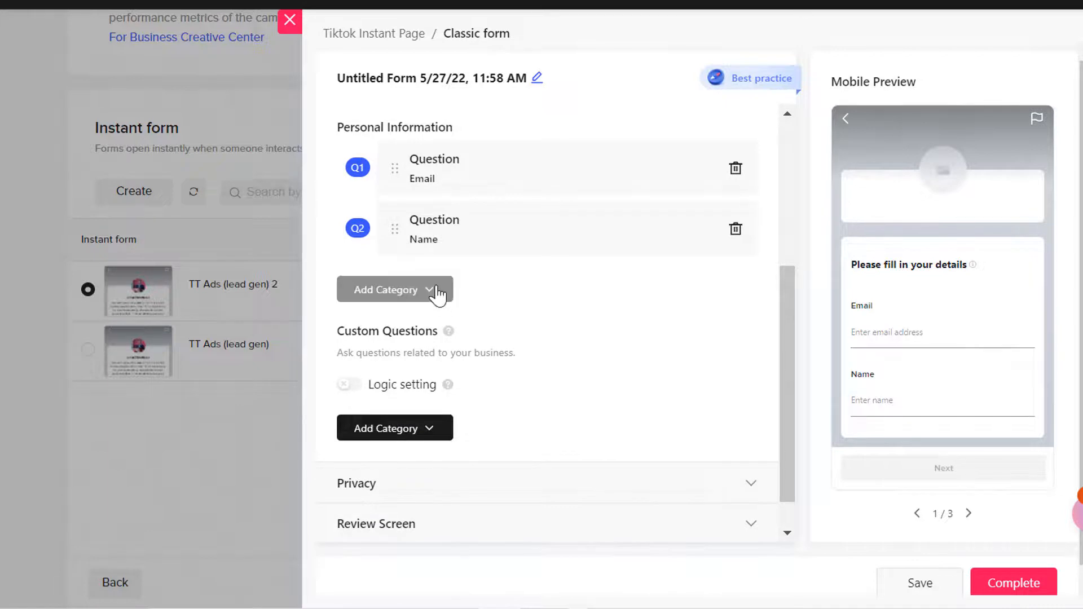
click(437, 292)
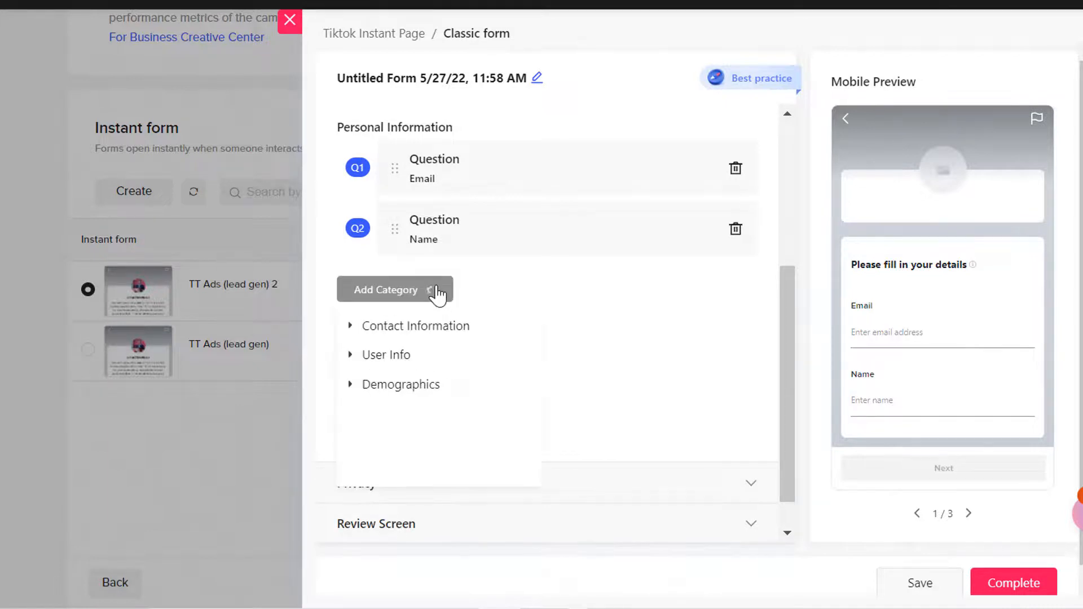
click(603, 285)
scroll(584, 282, down, 1)
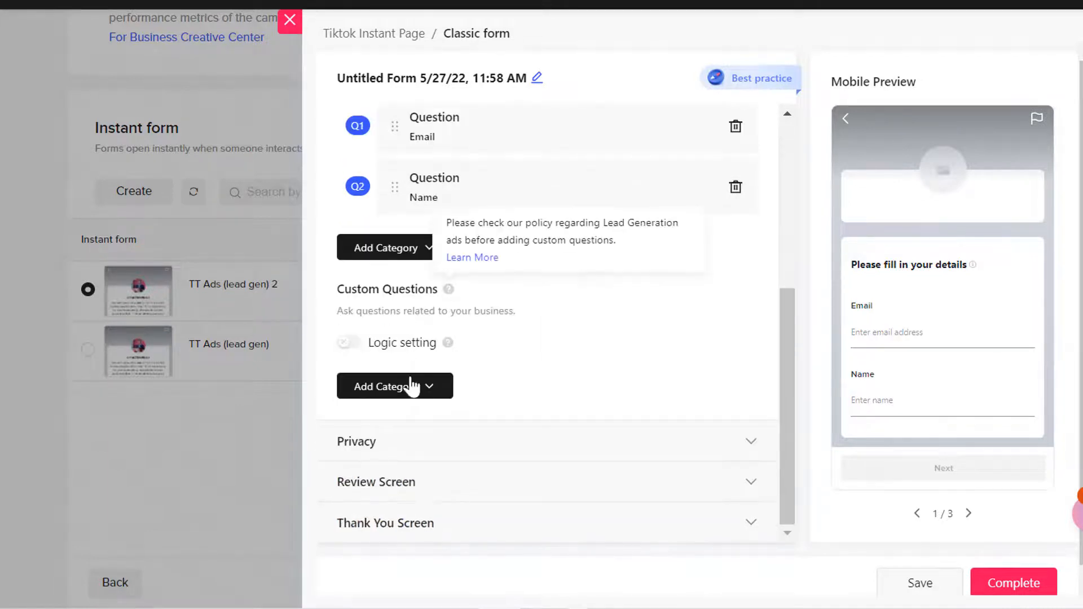
scroll(545, 407, down, 1)
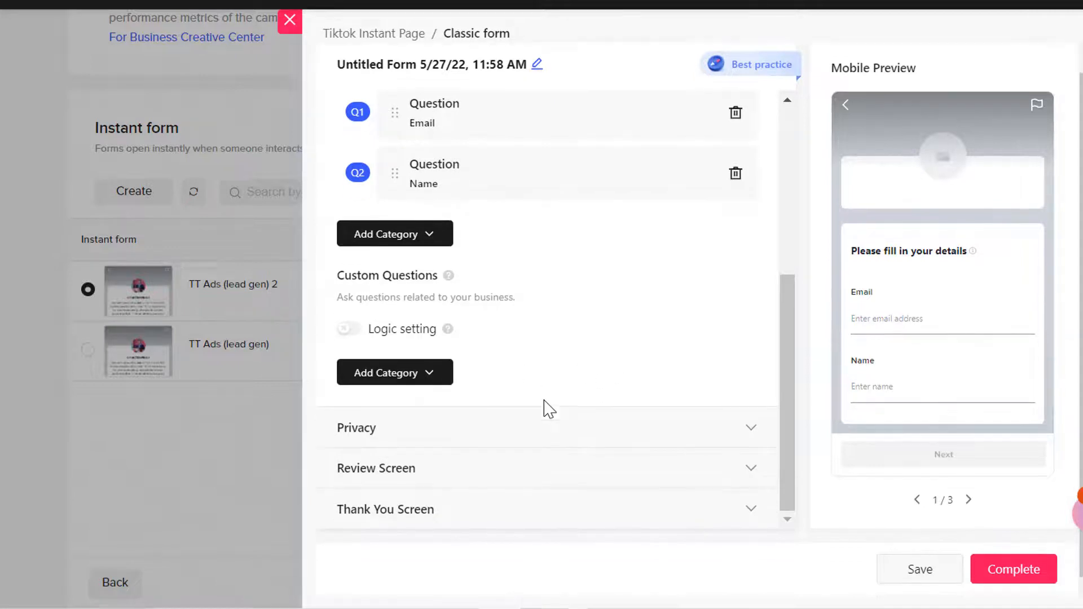
- Review the form's privacy policy and thank-you screen settings and close the form editor, discarding the unsaved form
click(482, 443)
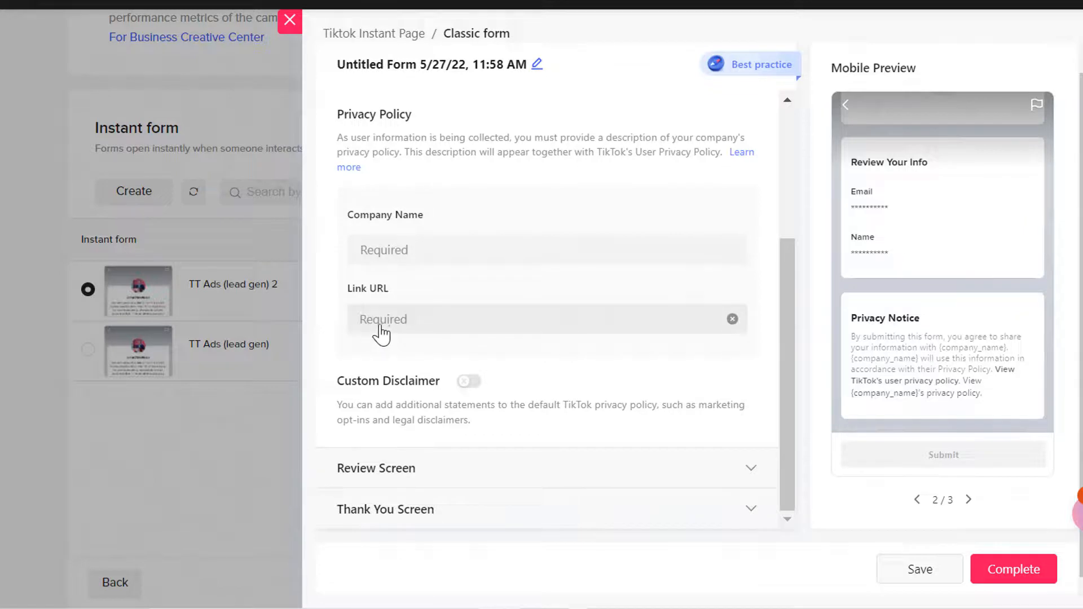
click(473, 465)
click(430, 426)
scroll(428, 429, down, 3)
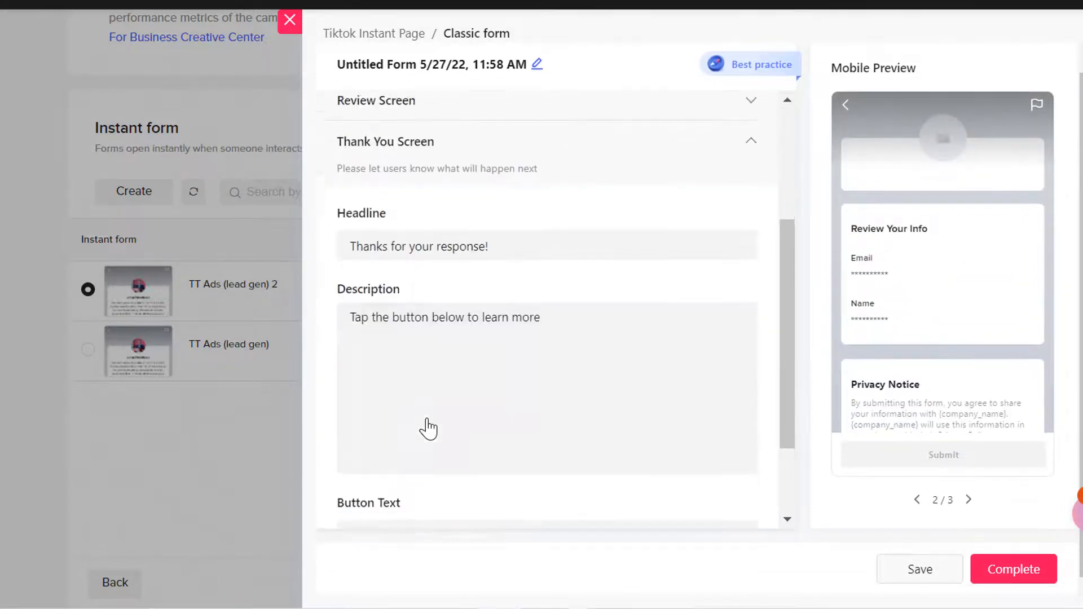
scroll(426, 246, down, 2)
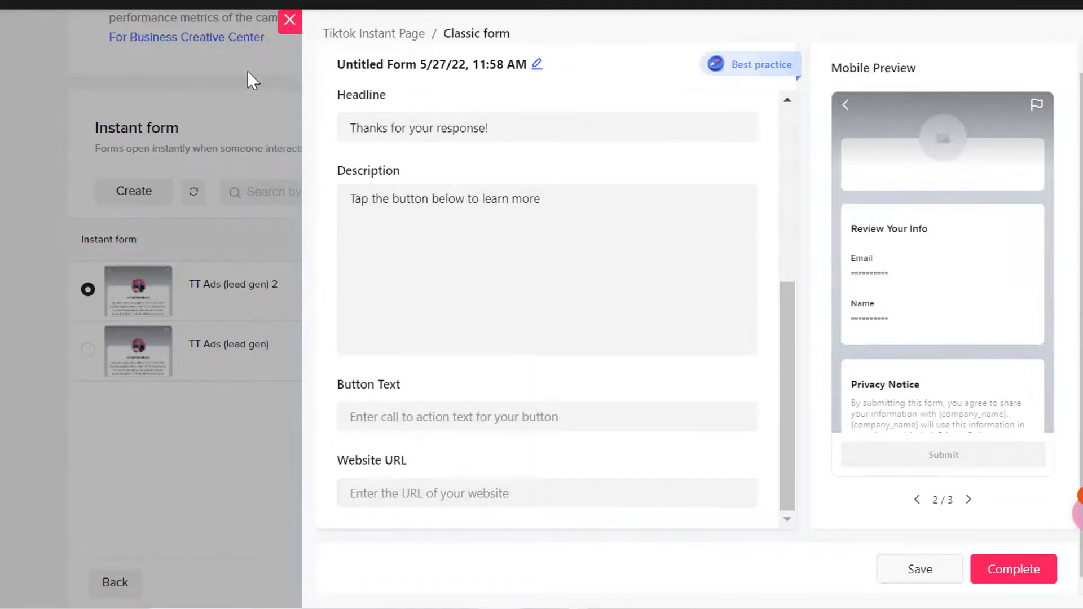
click(290, 22)
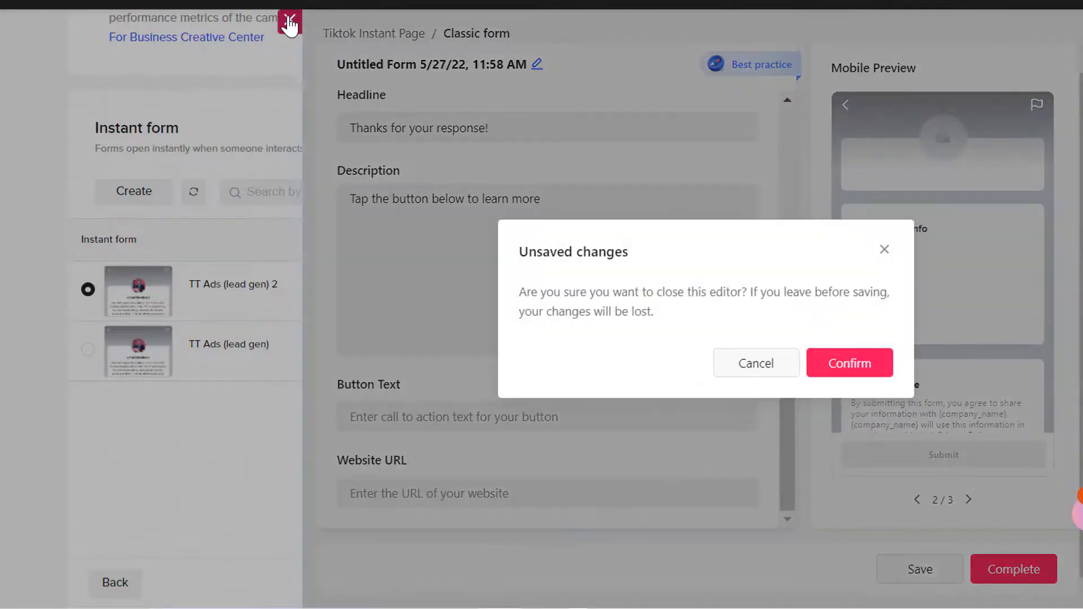
click(848, 364)
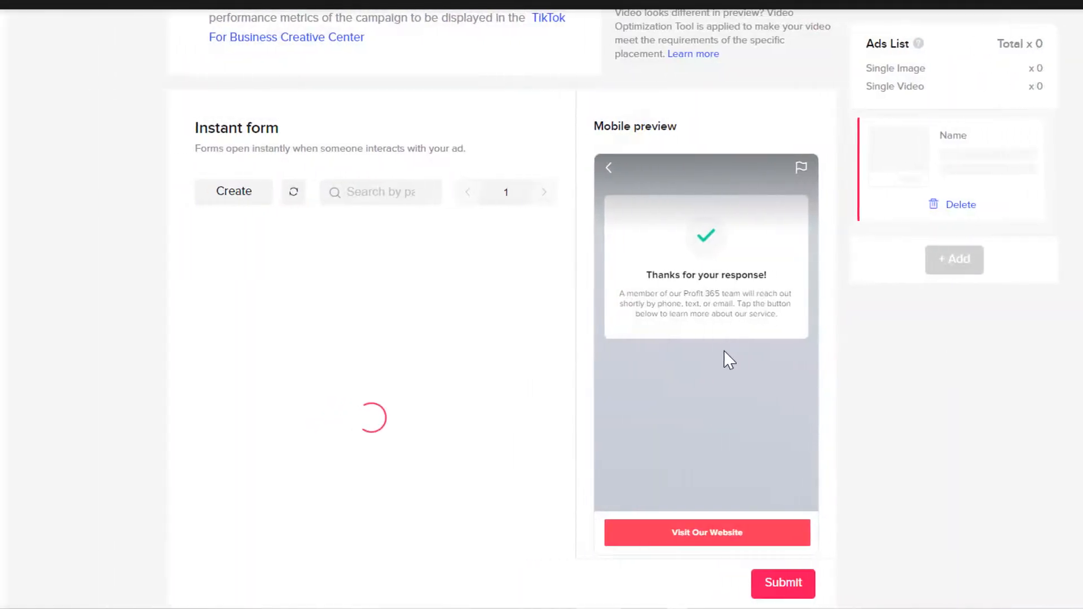
- Review the ad's third-party tracking settings and return to its name and identity settings
scroll(750, 358, down, 8)
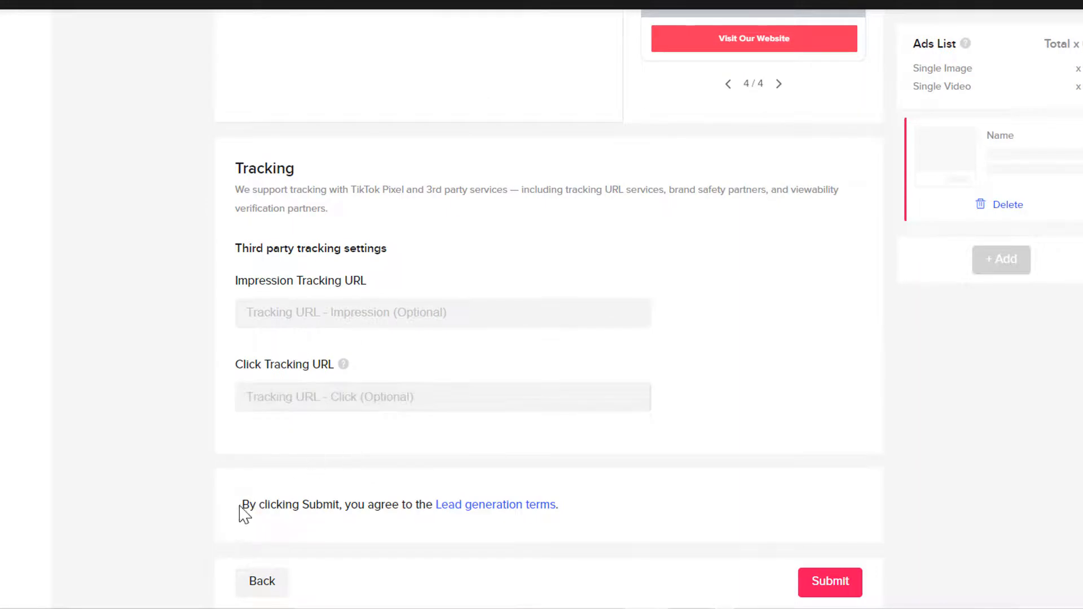
scroll(839, 528, up, 20)
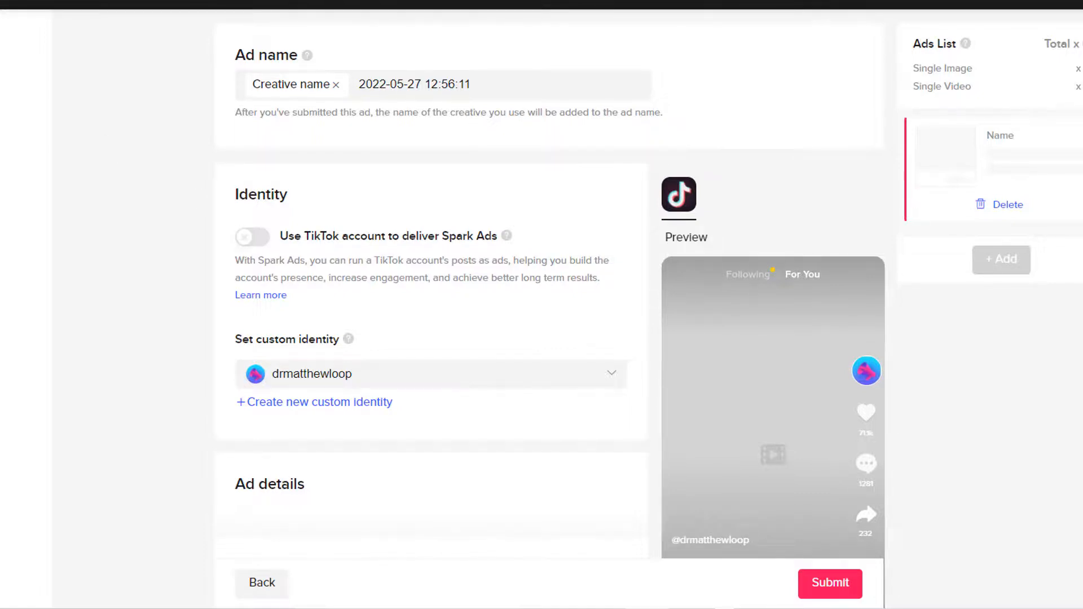
- Switch to the campaign overview and examine the ad-level results, including the lead data download option
click(672, 51)
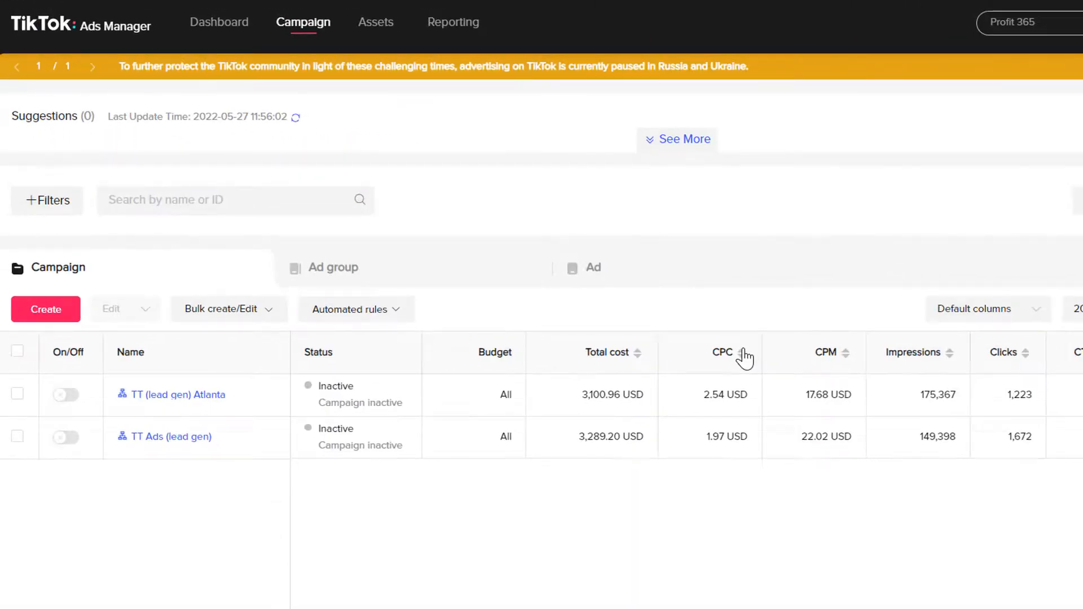
click(617, 263)
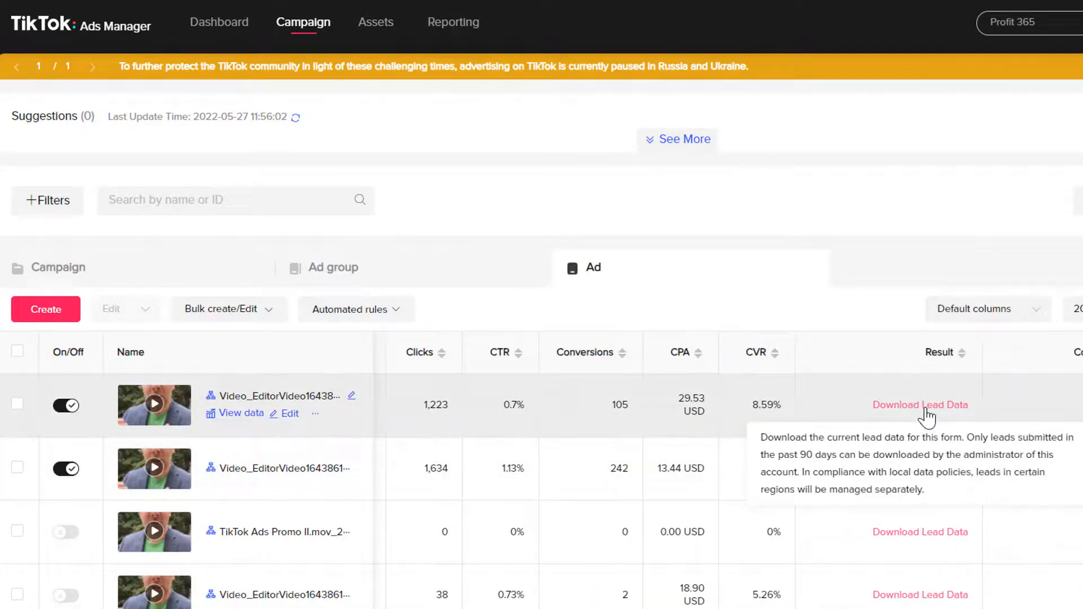
mouse_move(376, 20)
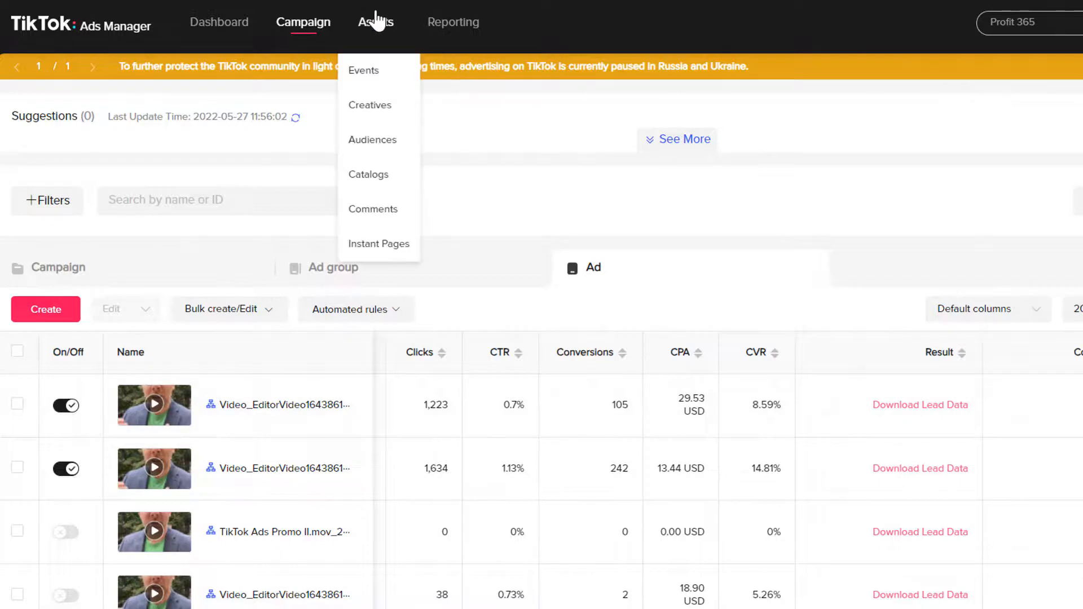